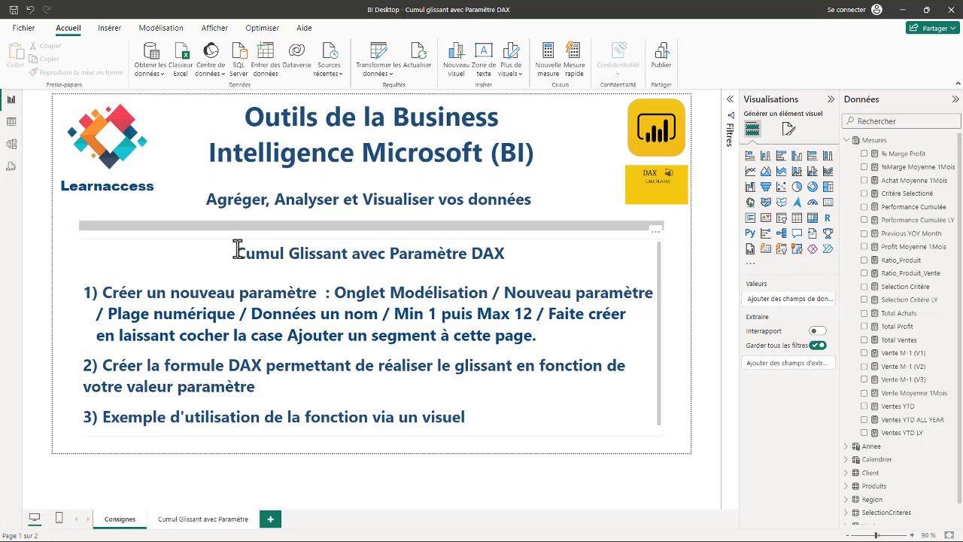
Step: Go to the Cumul Glissant avec Paramètre report page
triple_click(404, 254)
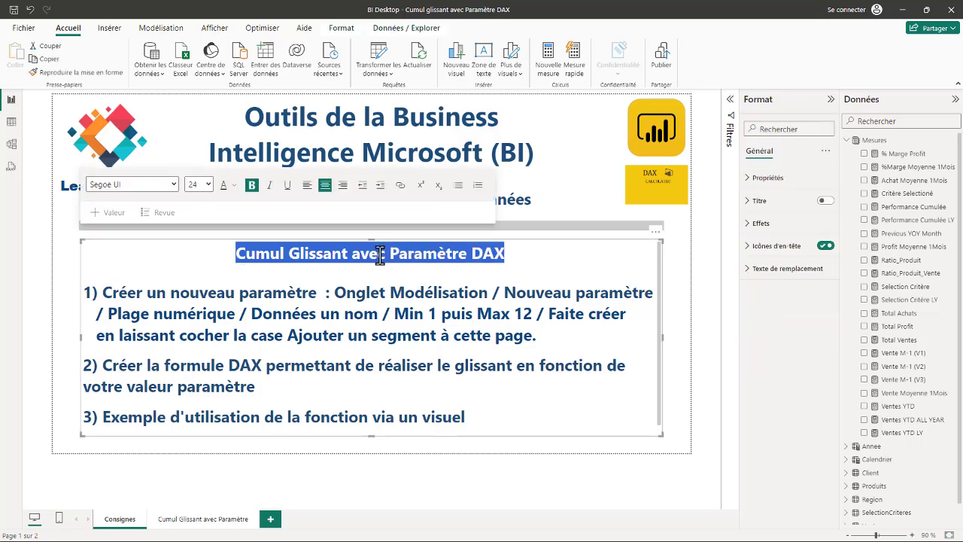
click(298, 296)
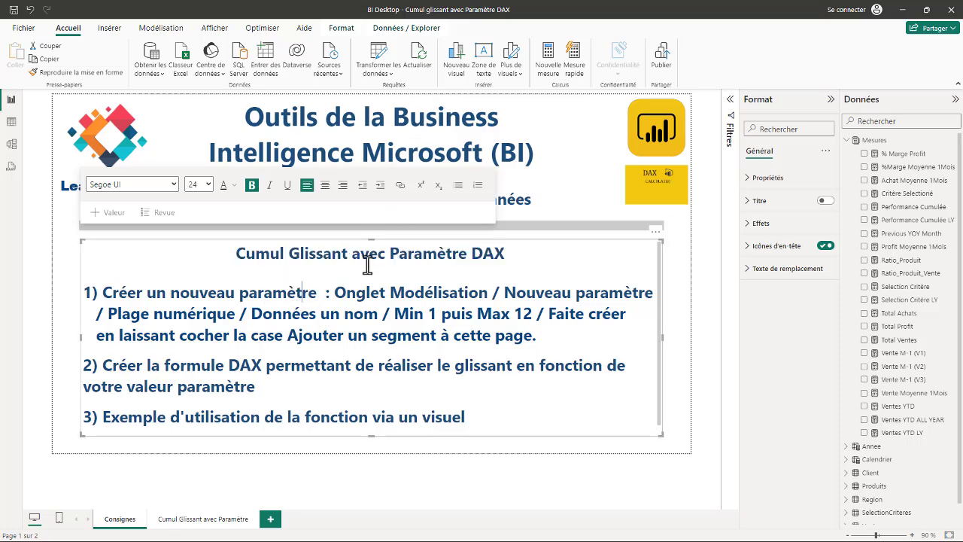
click(271, 381)
click(202, 519)
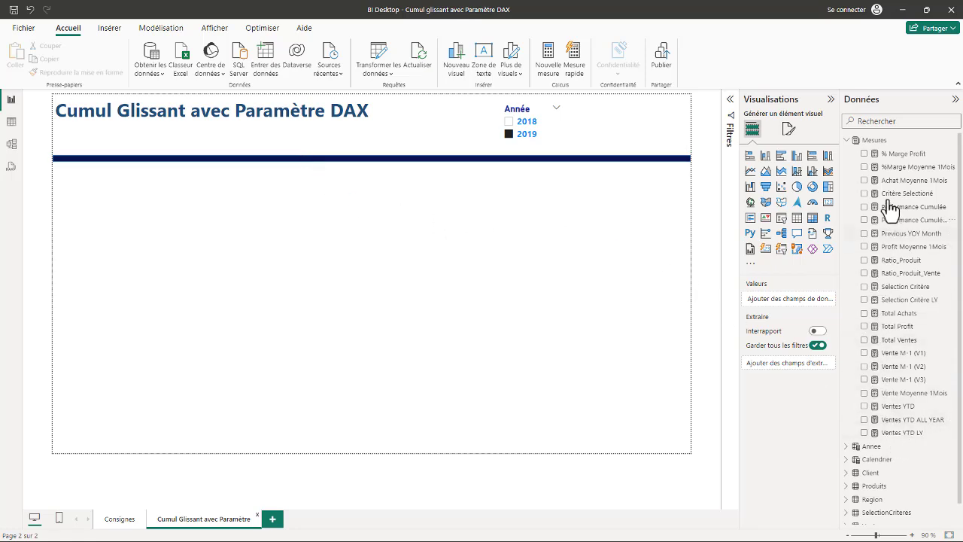
Step: Drop Calendrier > Date > Mois and Total Ventes onto the canvas as a table
click(847, 460)
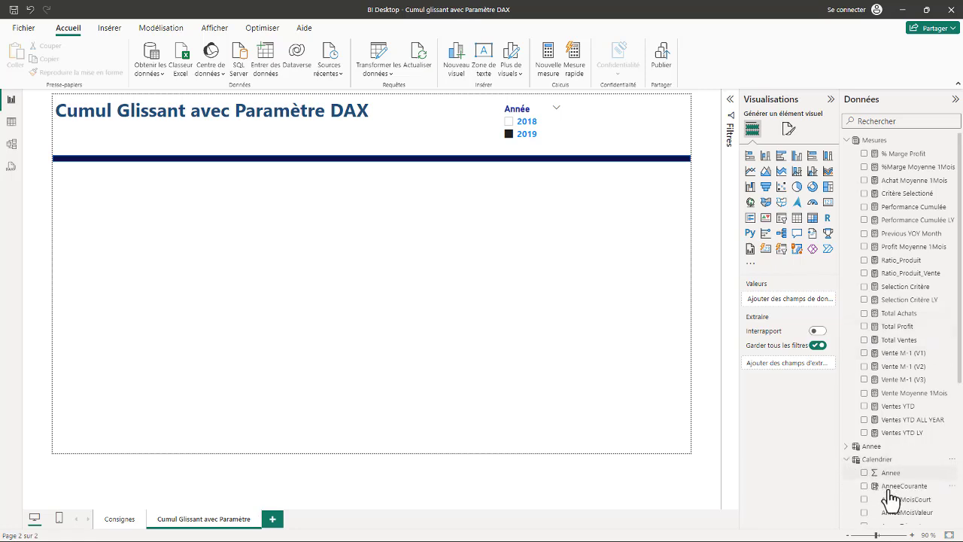
scroll(943, 498, down, 3)
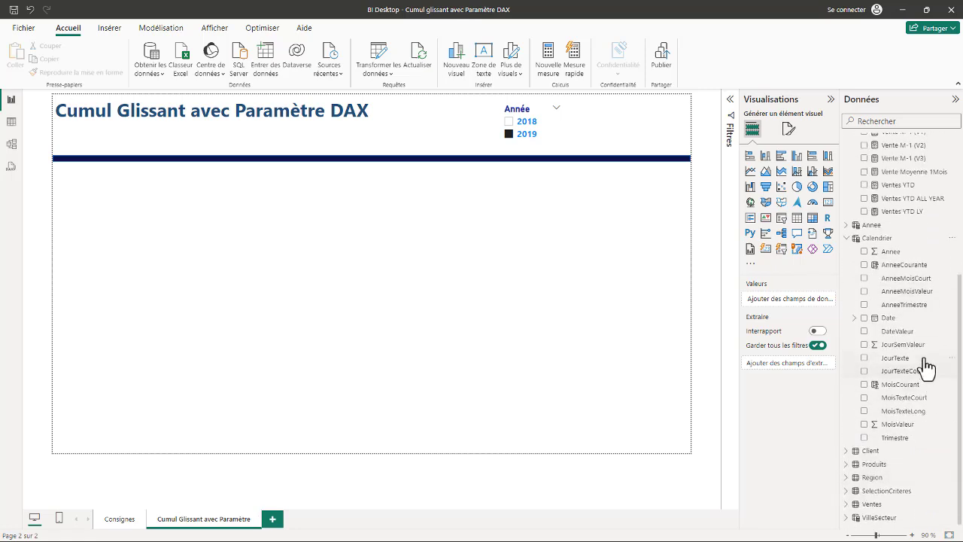
click(855, 319)
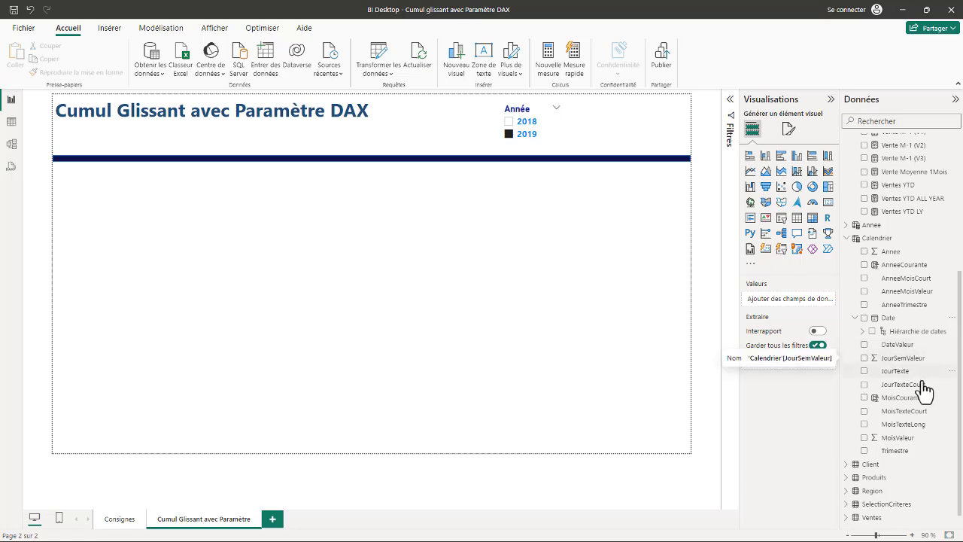
click(878, 336)
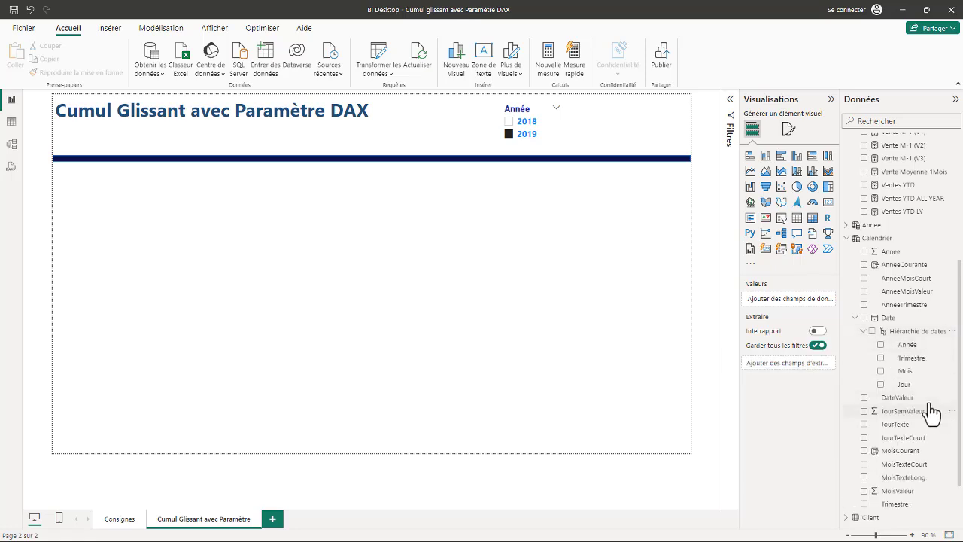
drag(905, 371, 391, 390)
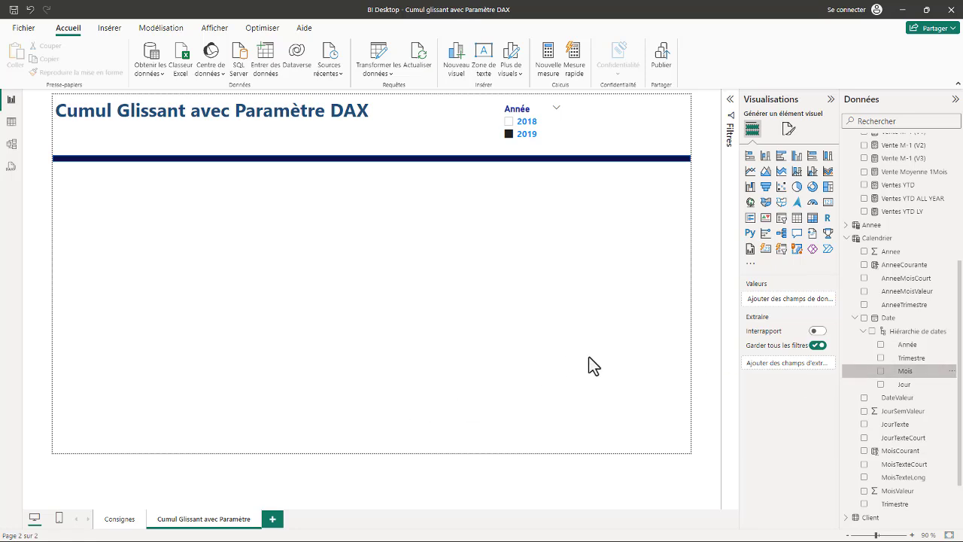
scroll(894, 301, up, 5)
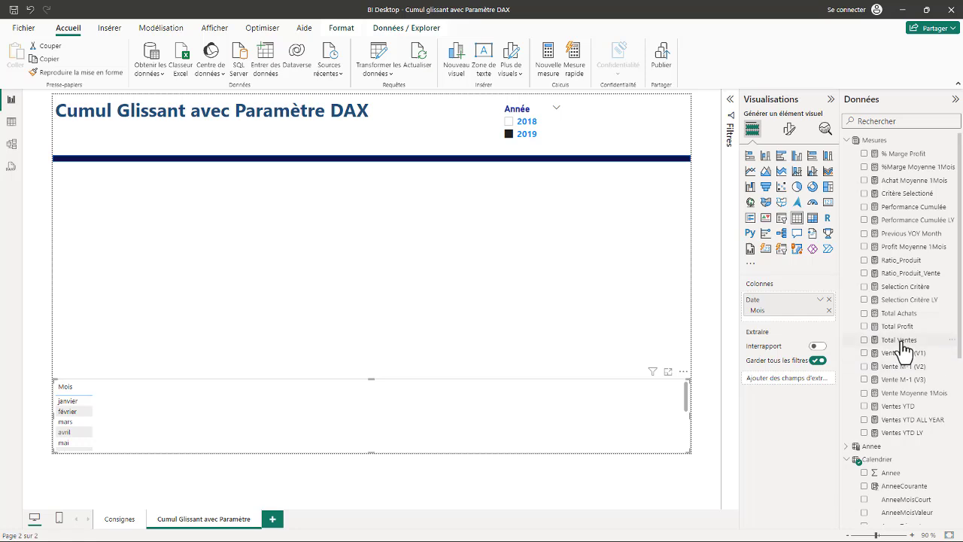
drag(901, 340, 395, 408)
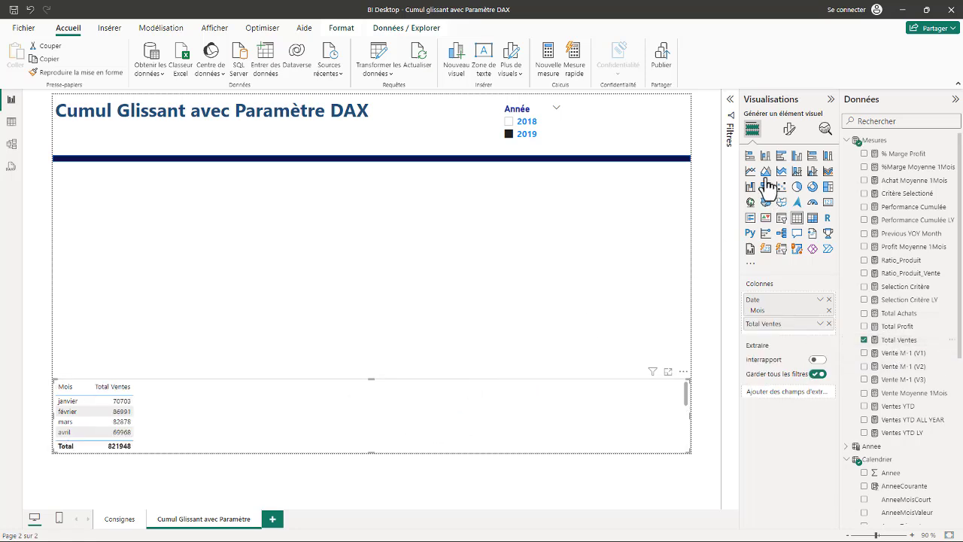
Step: Turn the table into a line and clustered column chart and make it much taller
click(798, 173)
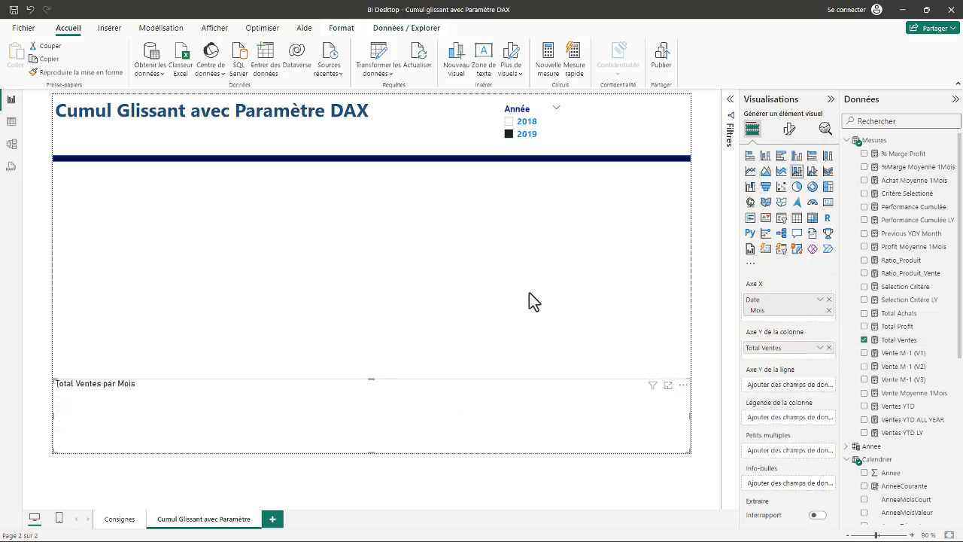
mouse_move(371, 379)
mouse_down()
mouse_move(376, 243)
mouse_move(399, 237)
mouse_move(373, 253)
mouse_up()
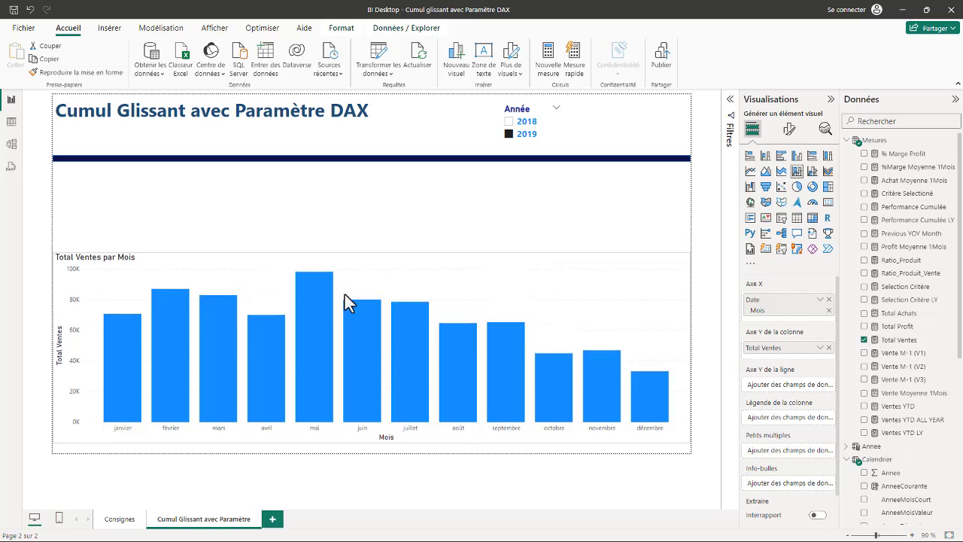
drag(371, 253, 371, 260)
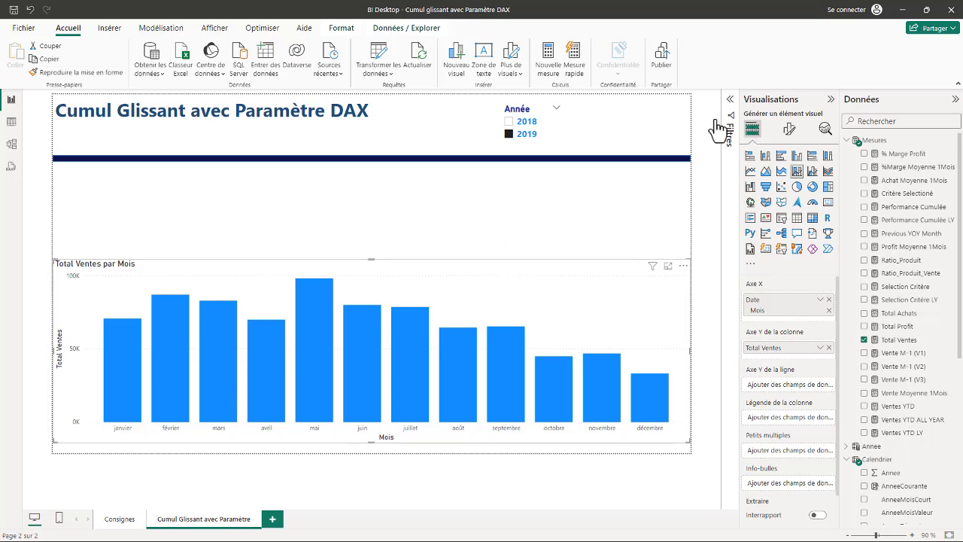
Step: Nudge the Année slicer slightly to the left
click(535, 131)
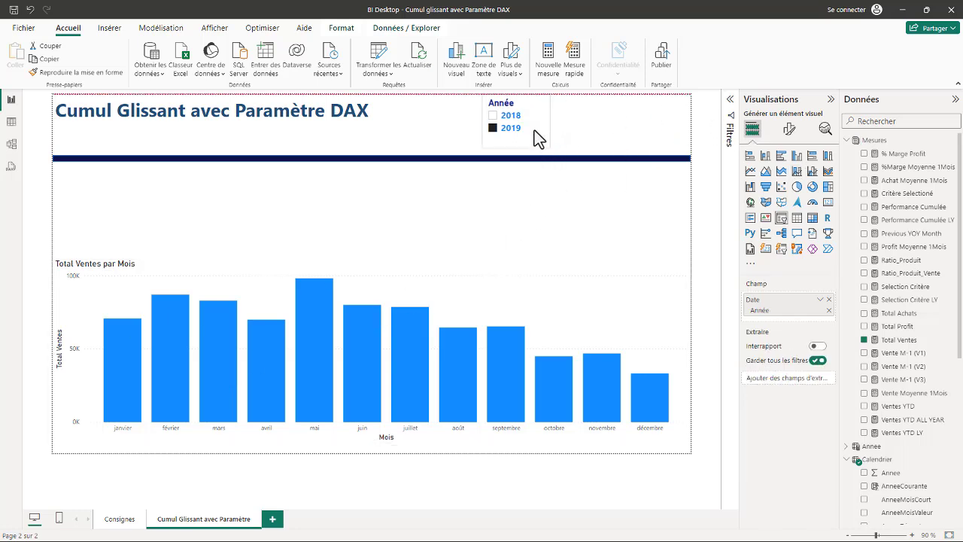
drag(527, 134, 526, 138)
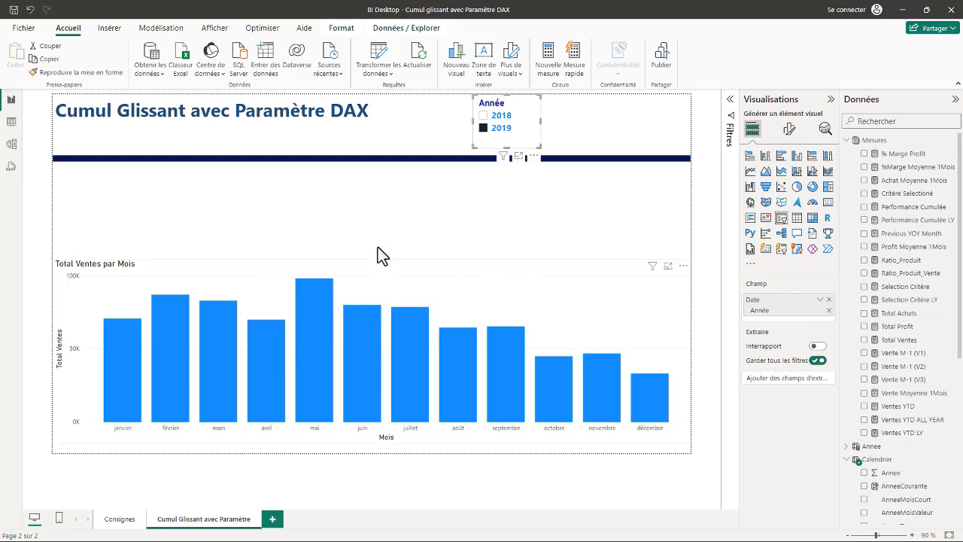
click(613, 130)
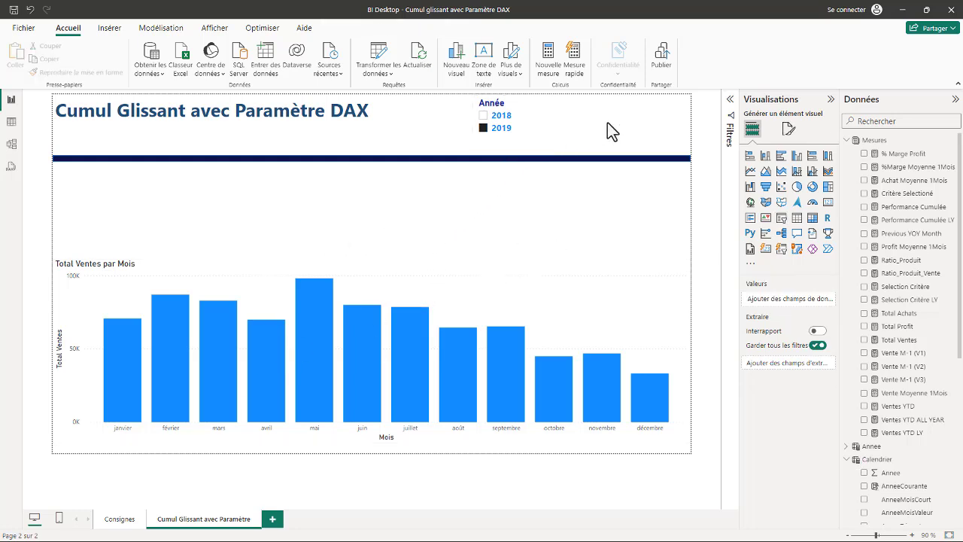
Step: Create numeric range parameter Paramètre Mois Glissant, whole number, 1 to 12, with its slicer
click(173, 29)
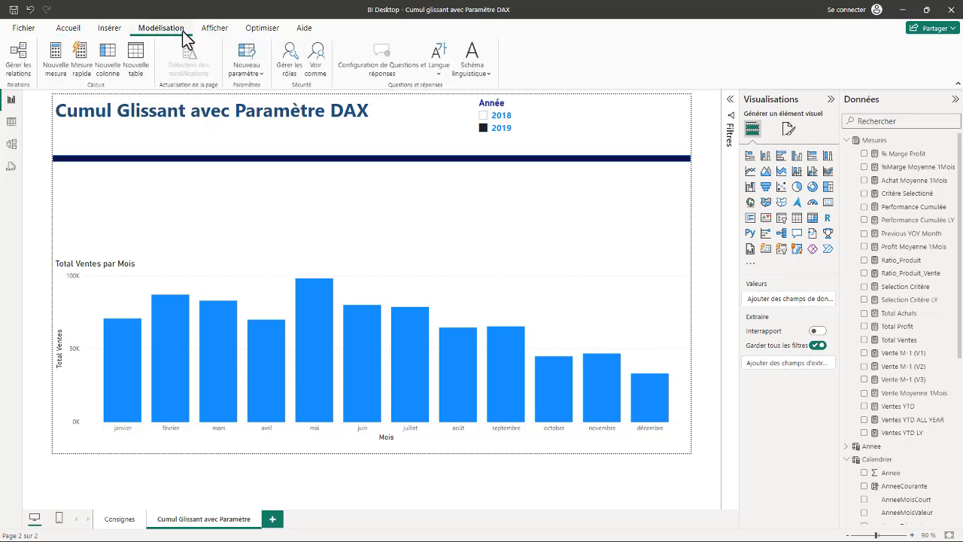
click(254, 73)
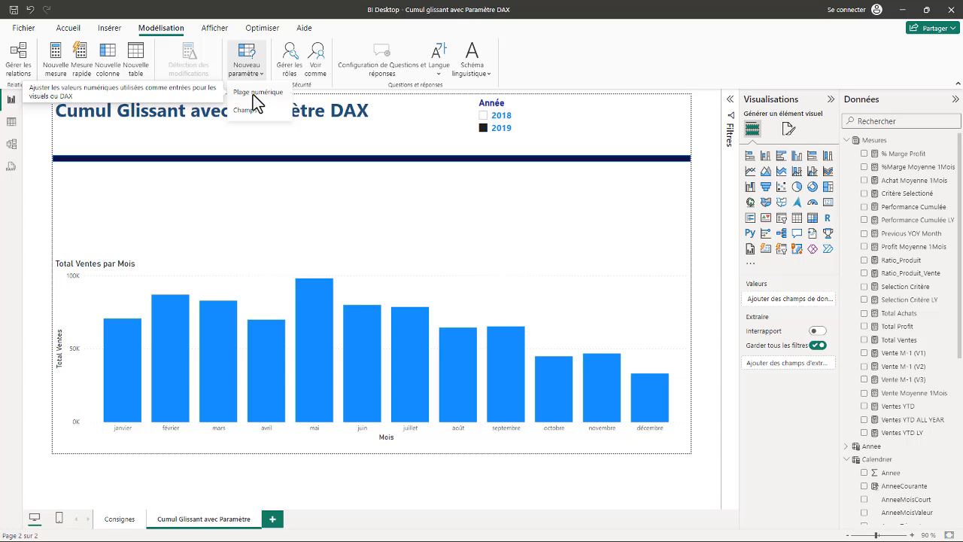
click(242, 215)
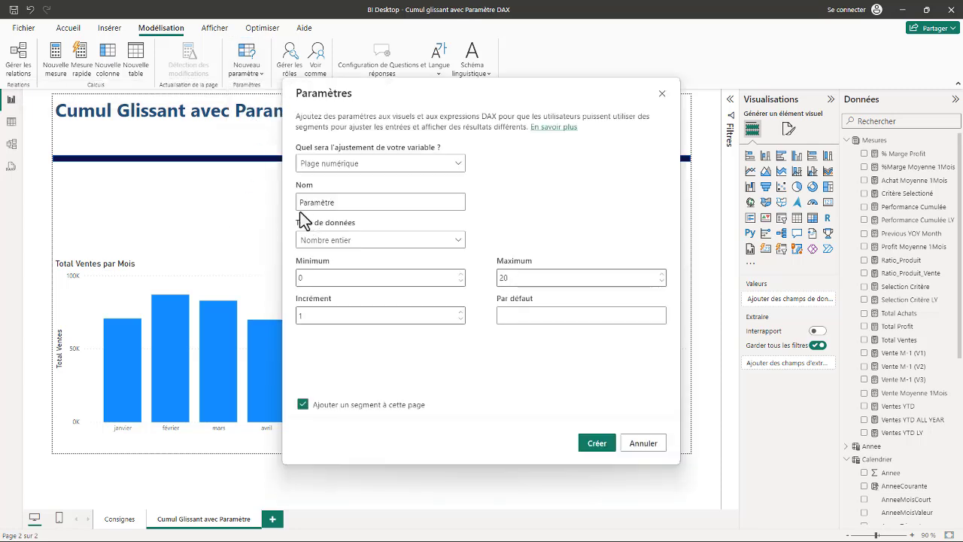
click(343, 203)
text(Mois Glissant)
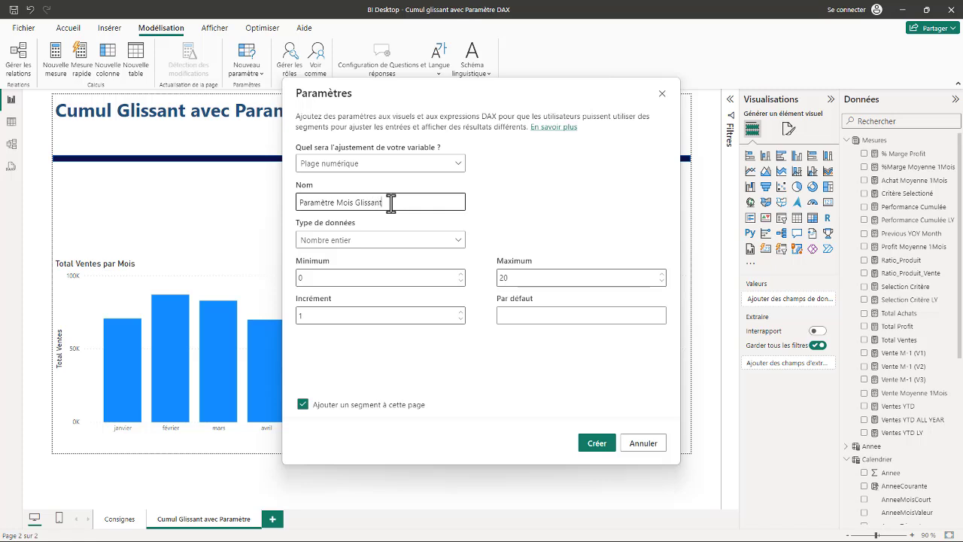
click(459, 249)
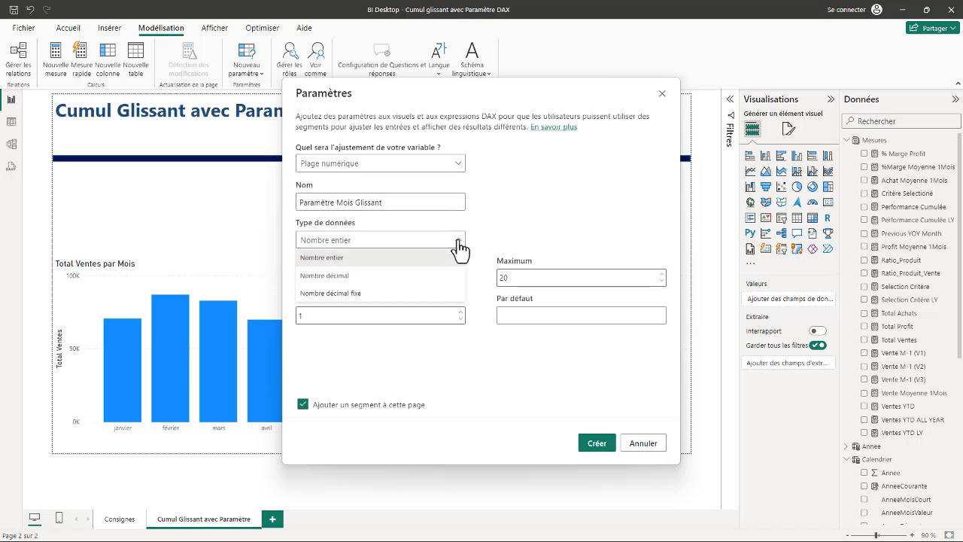
click(391, 258)
double_click(320, 277)
text(1)
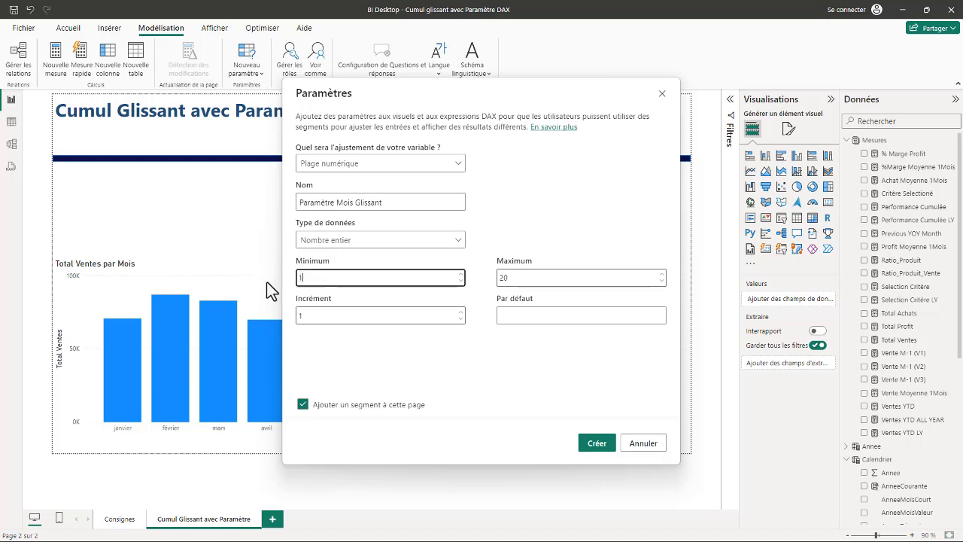
double_click(506, 277)
text(1)
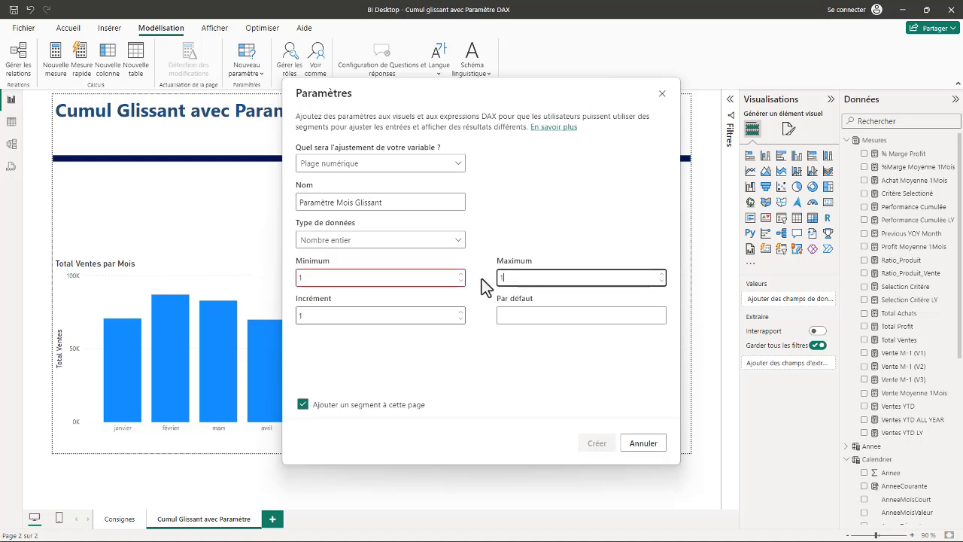
text(2)
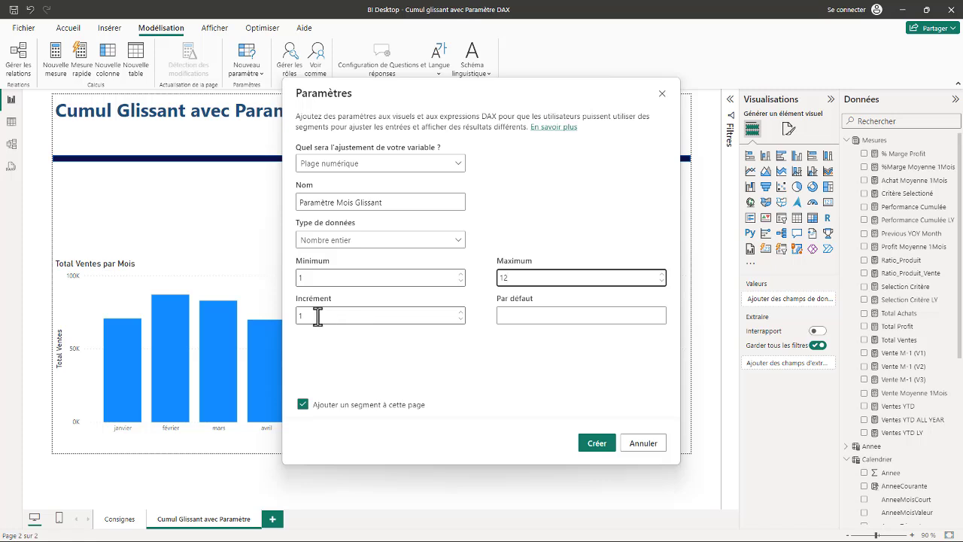
click(519, 315)
text(3)
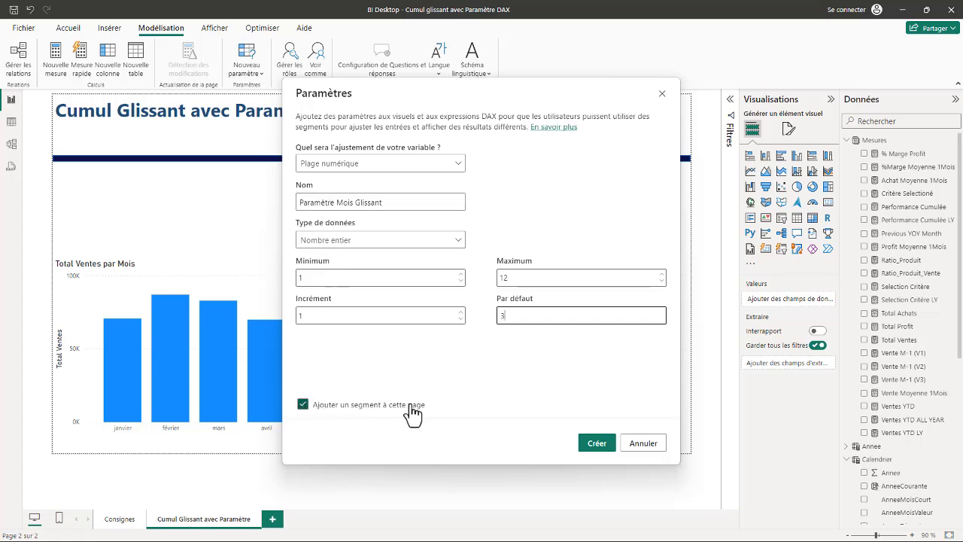
click(596, 444)
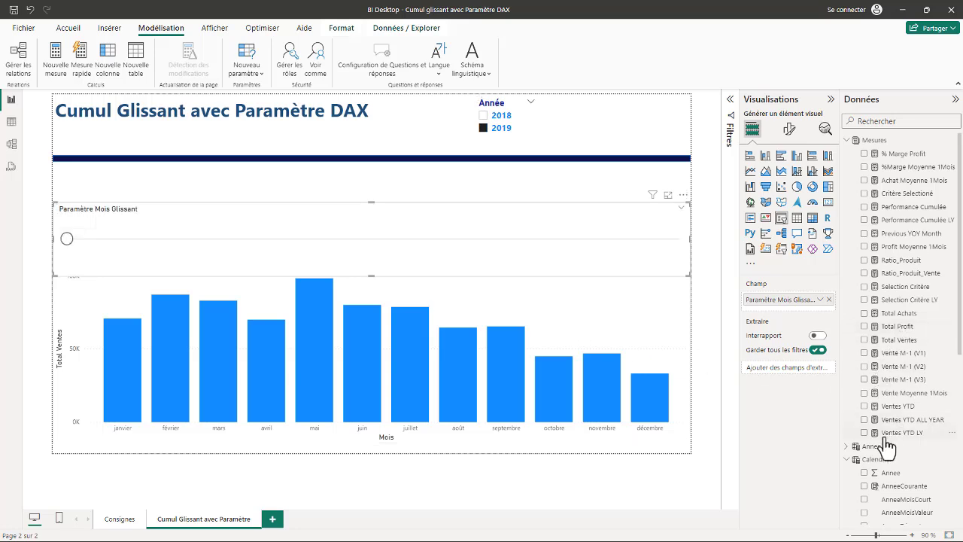
Step: Expand the Paramètre Mois Glissant table in the Données pane and select its field
click(847, 141)
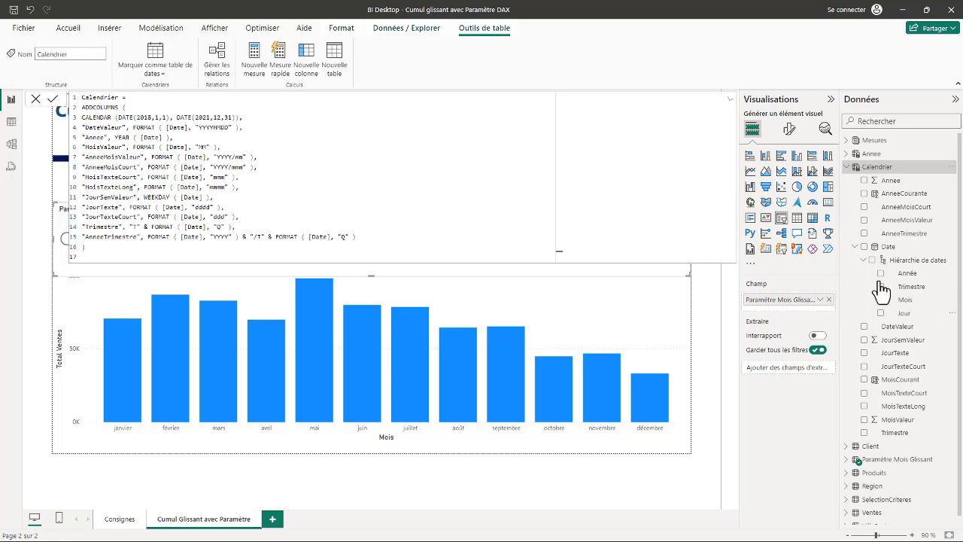
click(847, 167)
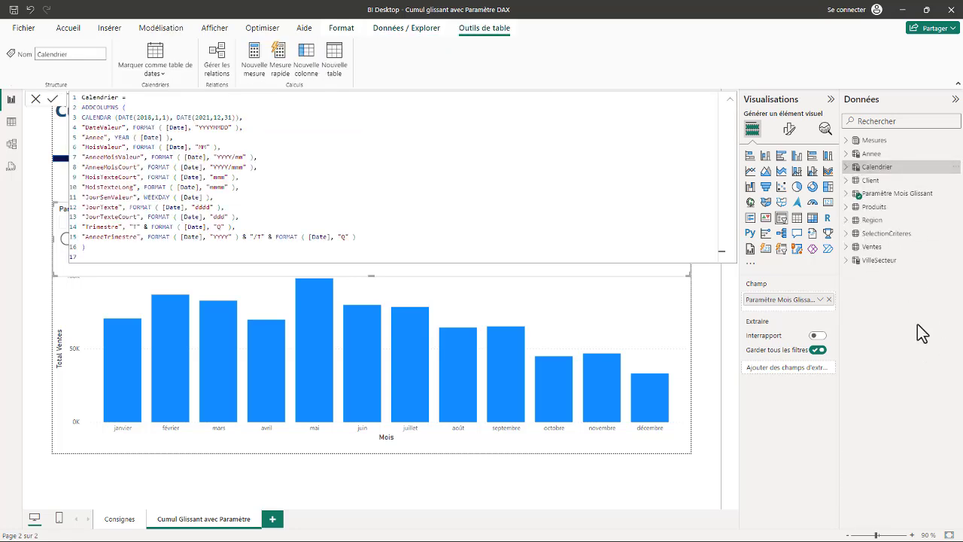
click(895, 194)
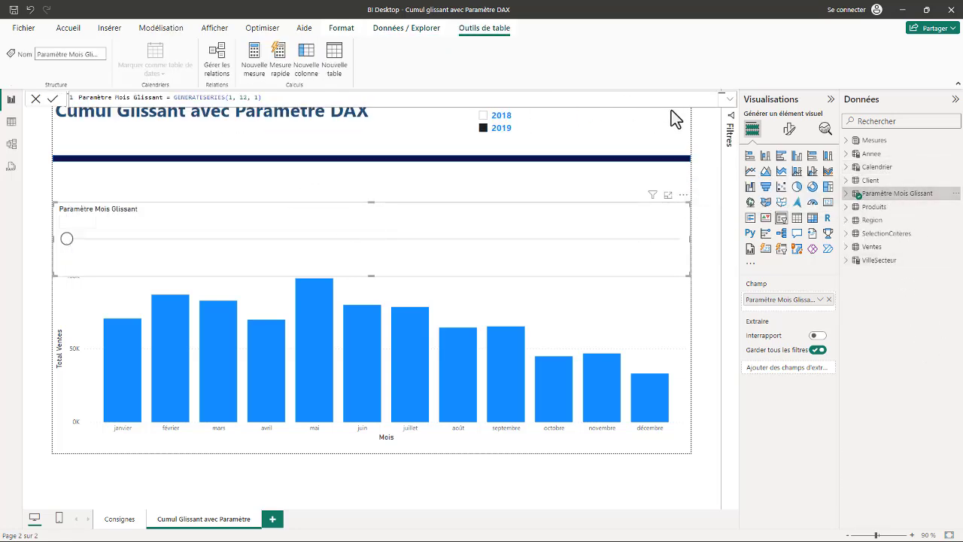
click(847, 194)
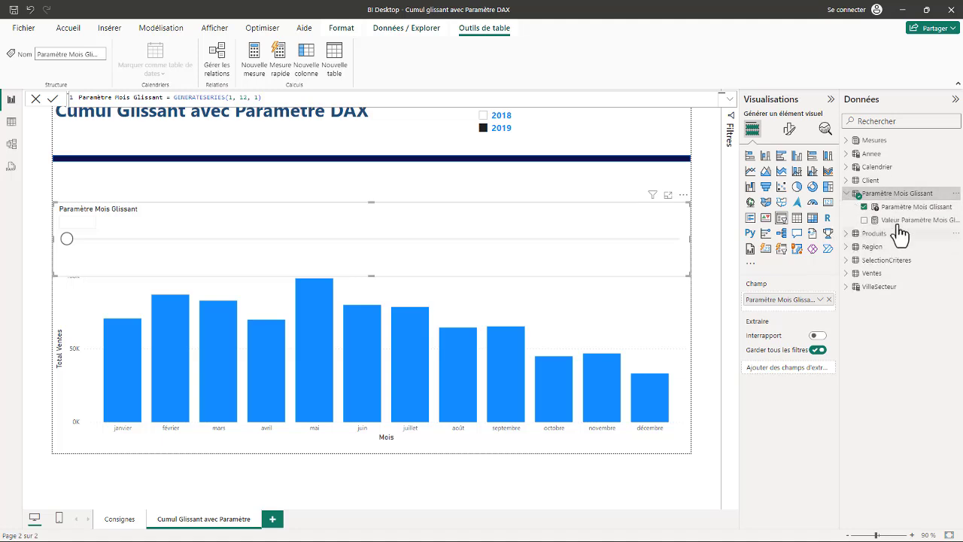
click(911, 209)
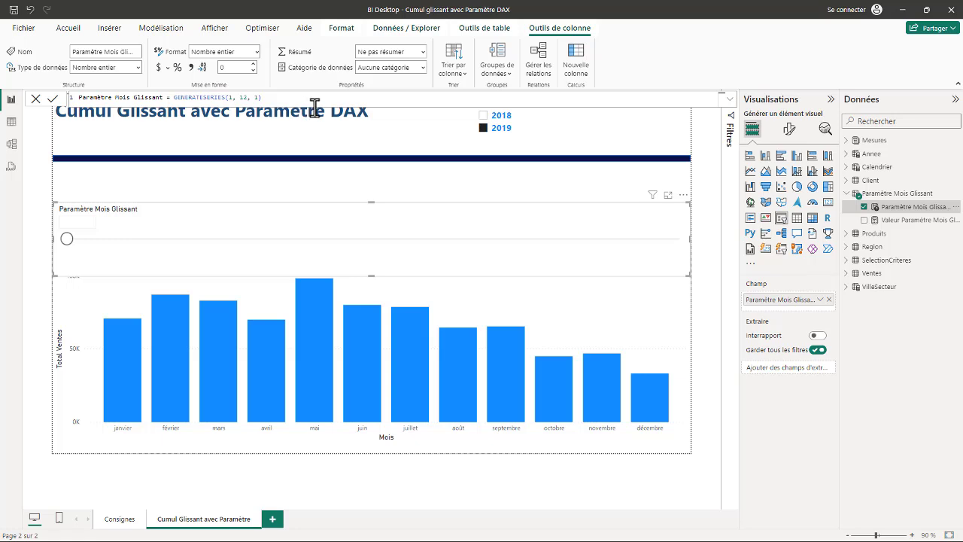
scroll(315, 102, up, 3)
scroll(381, 124, up, 3)
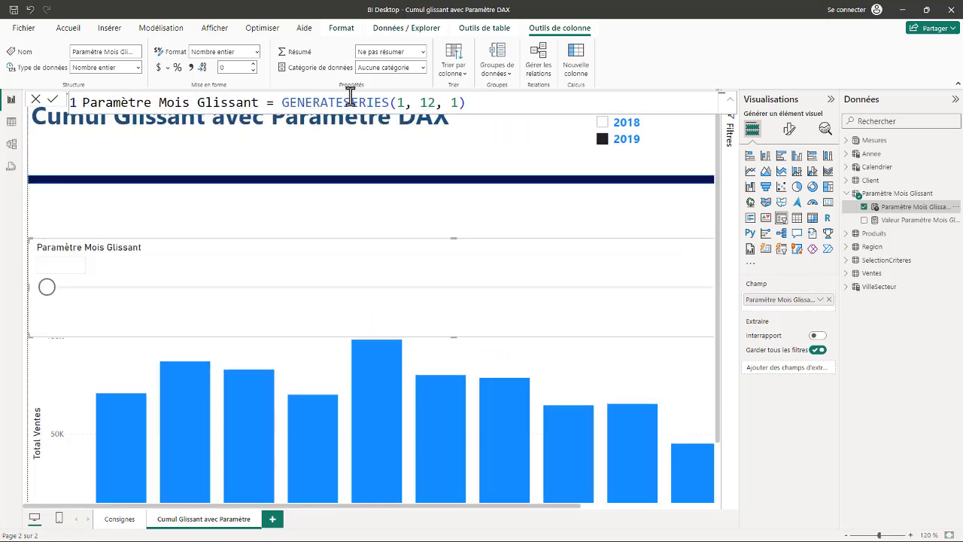
Step: Review its GENERATESERIES(1, 12, 1) rows in Table view, then return to Report view
click(11, 125)
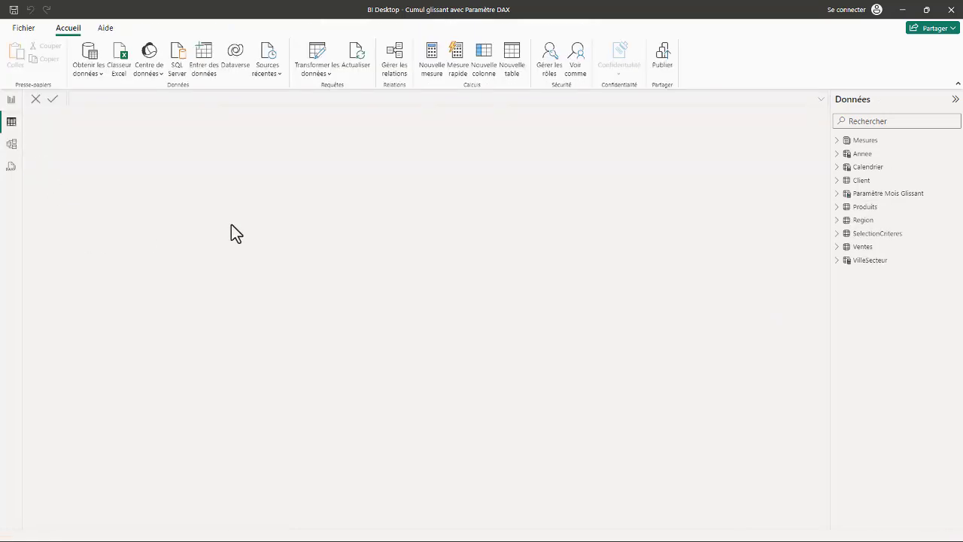
click(888, 195)
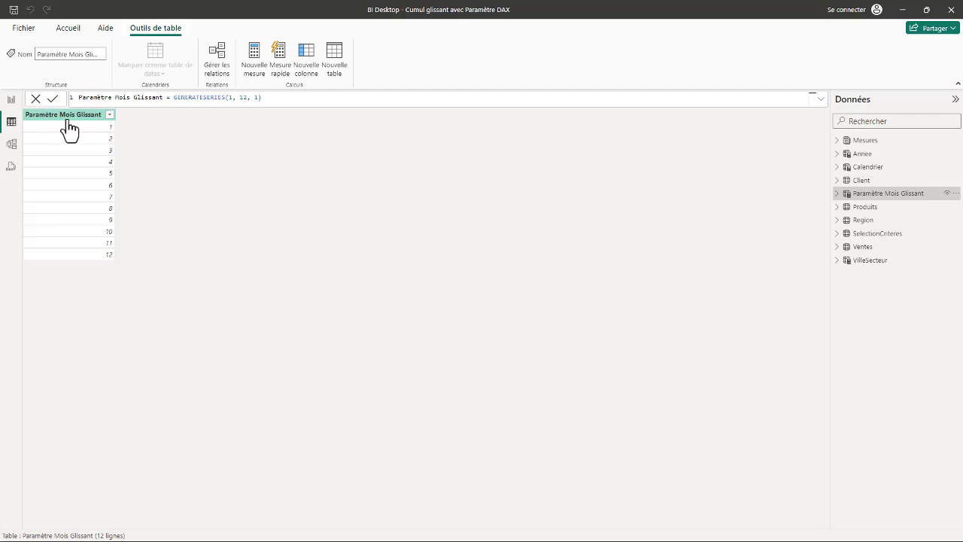
drag(172, 100, 327, 96)
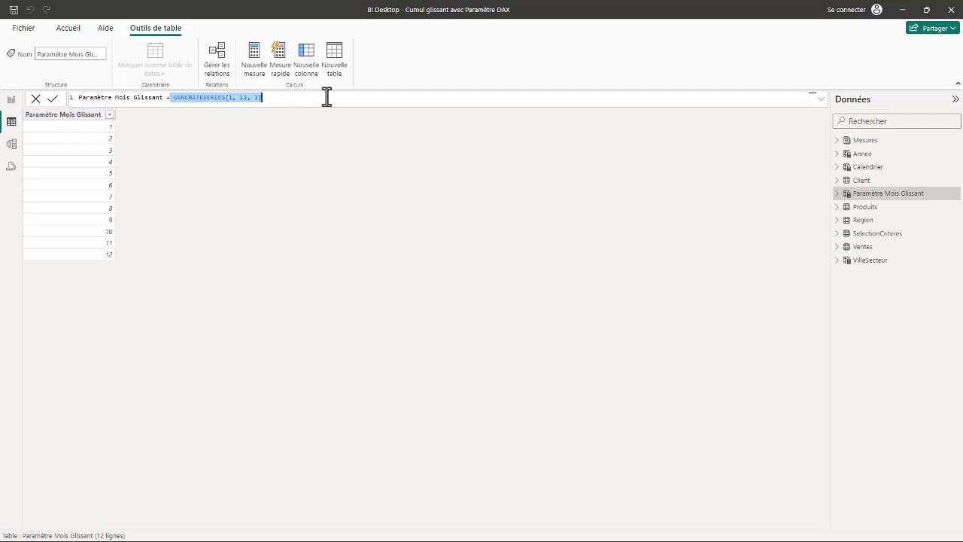
click(10, 100)
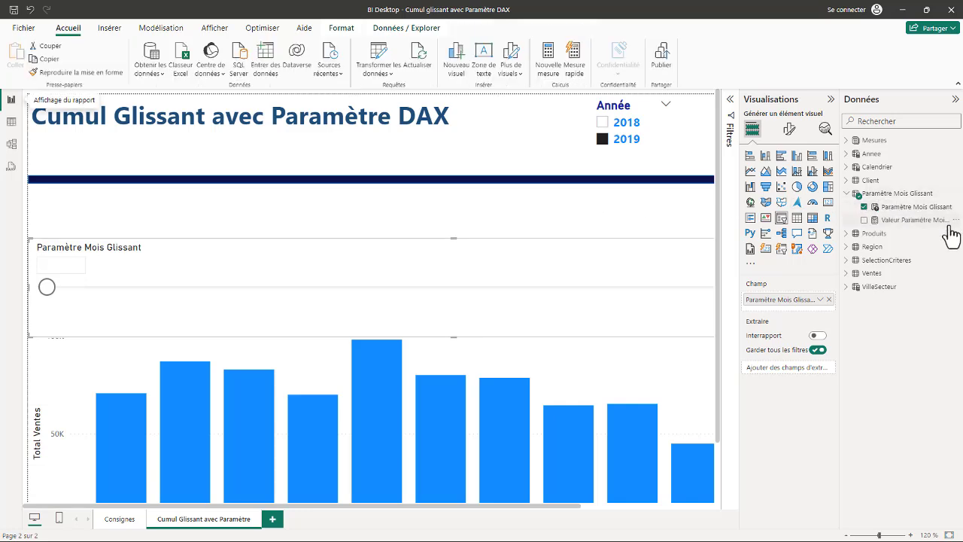
Step: Inspect the Valeur Paramètre Mois Glissant measure's SELECTEDVALUE formula
click(927, 225)
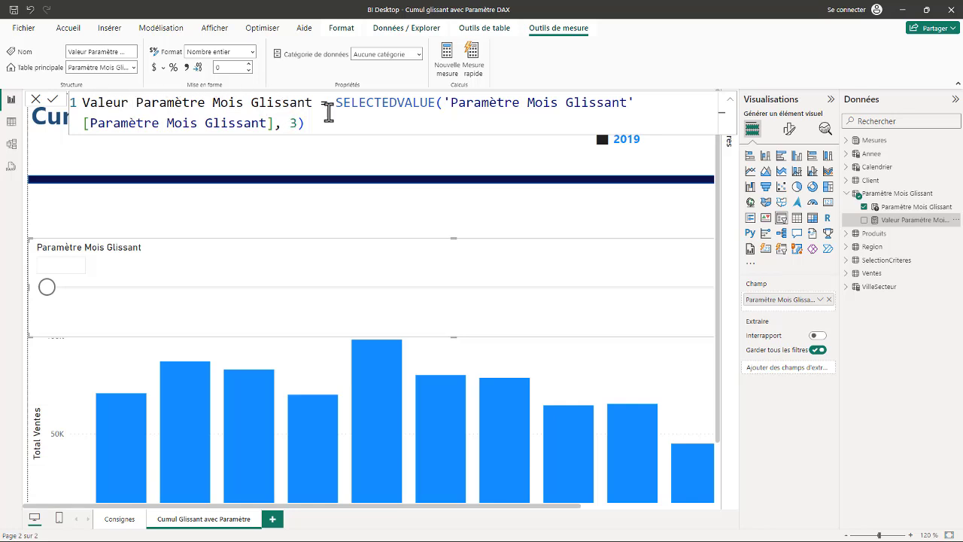
drag(335, 102, 427, 102)
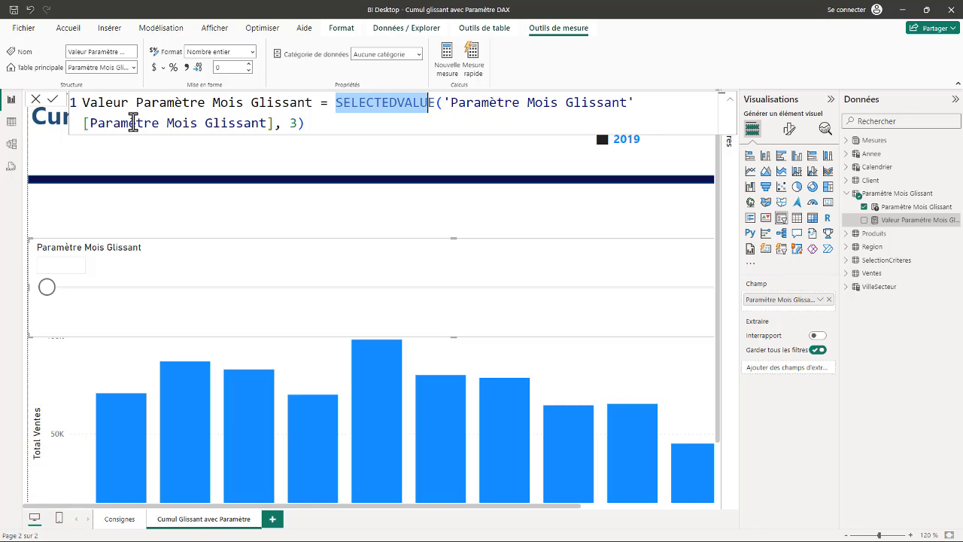
click(306, 123)
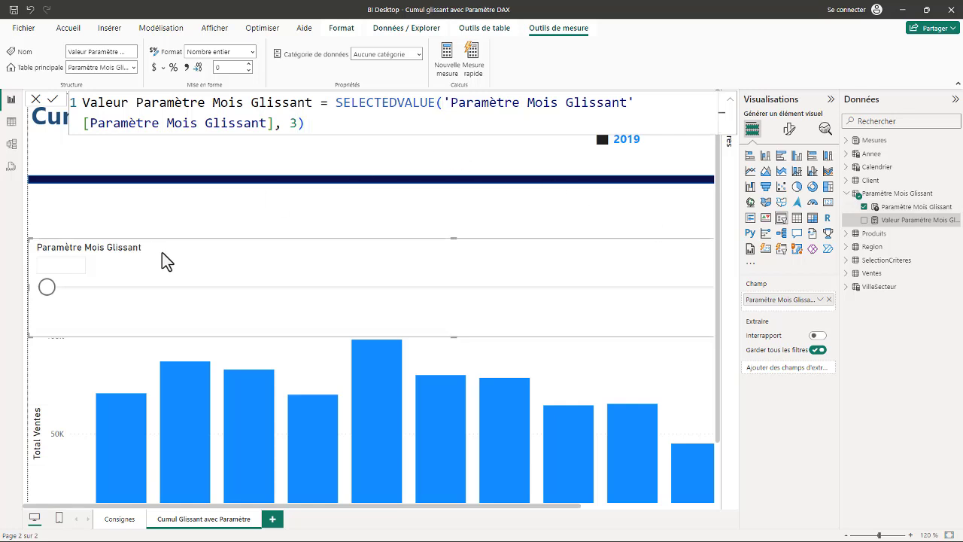
Step: Shrink the month parameter slicer into the top-right corner and set it to 7
mouse_move(167, 261)
mouse_down()
mouse_move(167, 219)
mouse_move(571, 221)
mouse_move(498, 175)
mouse_up()
click(730, 101)
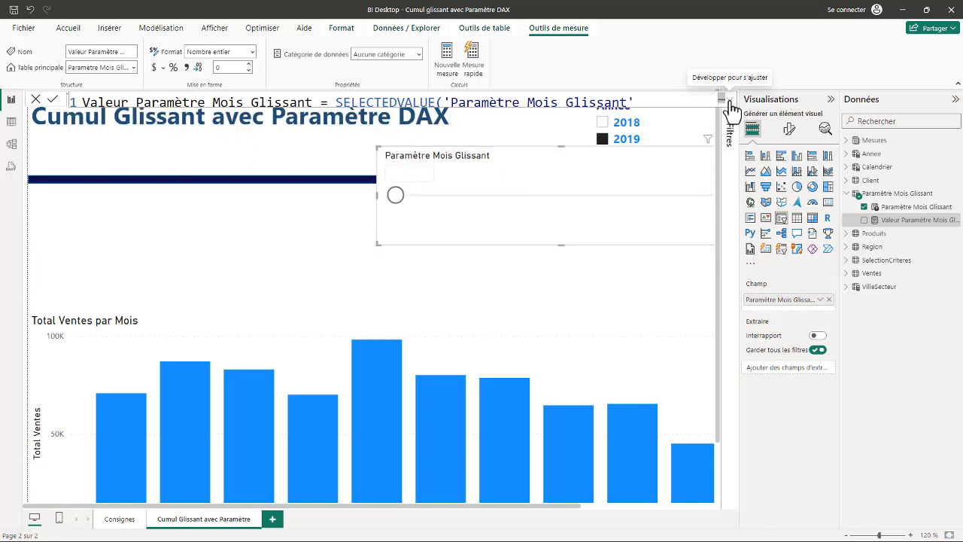
scroll(263, 143, down, 2)
scroll(425, 172, down, 3)
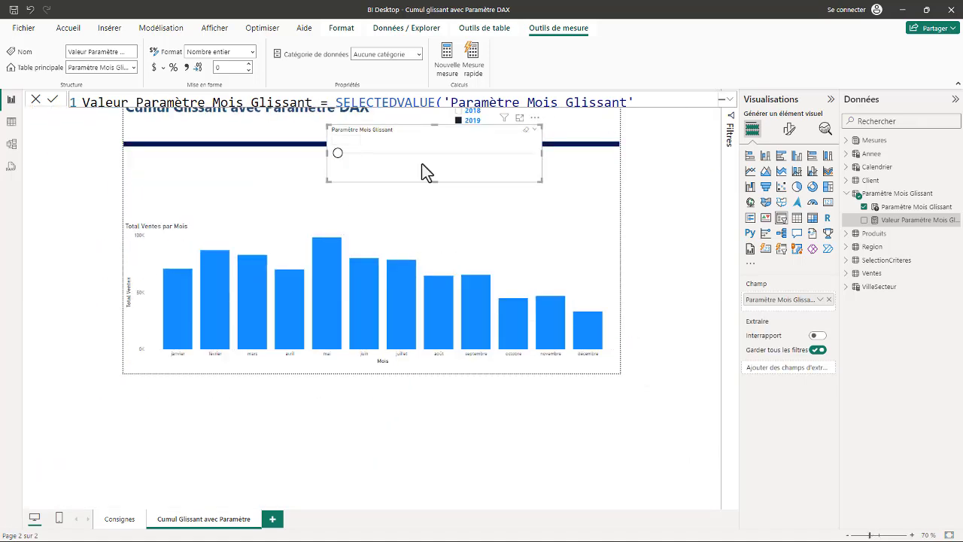
scroll(553, 173, up, 1)
scroll(553, 172, up, 1)
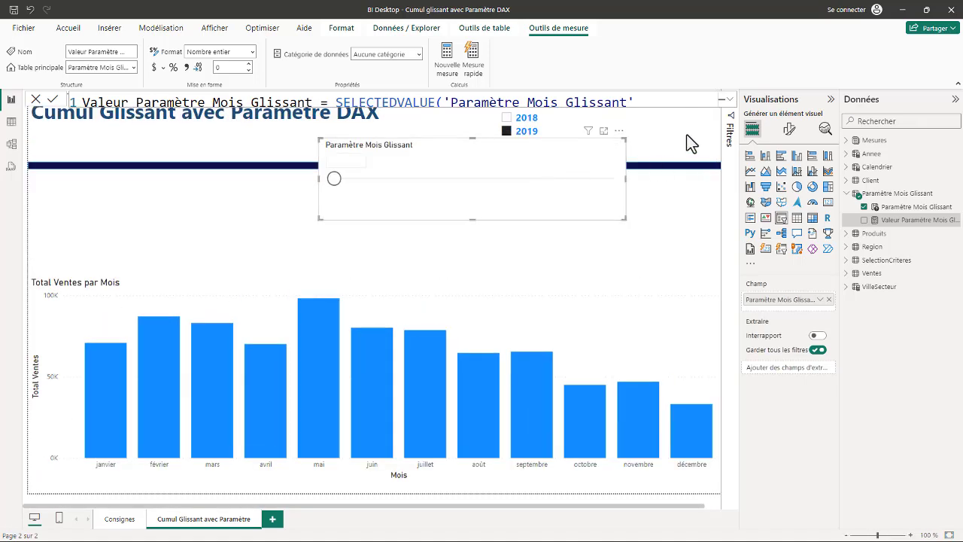
click(626, 226)
drag(547, 184, 635, 171)
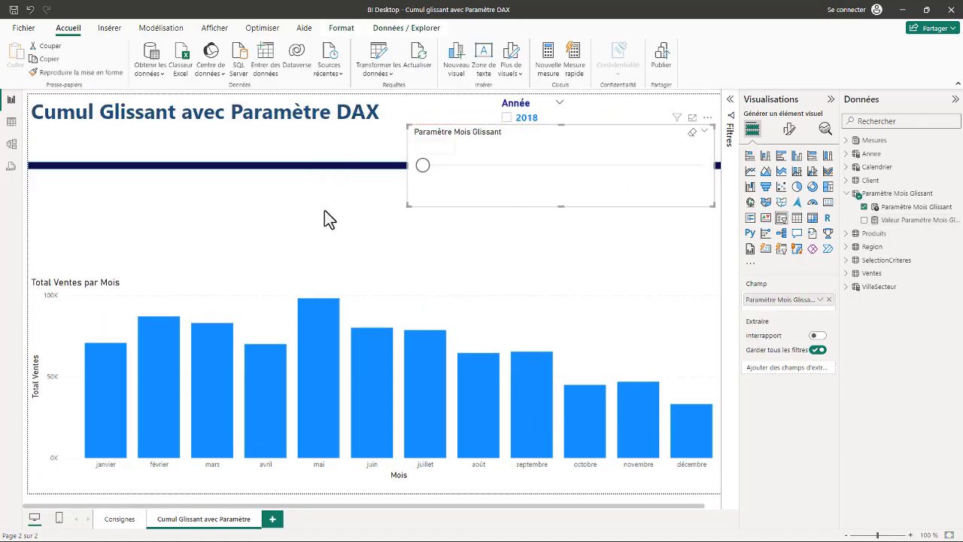
drag(407, 205, 572, 182)
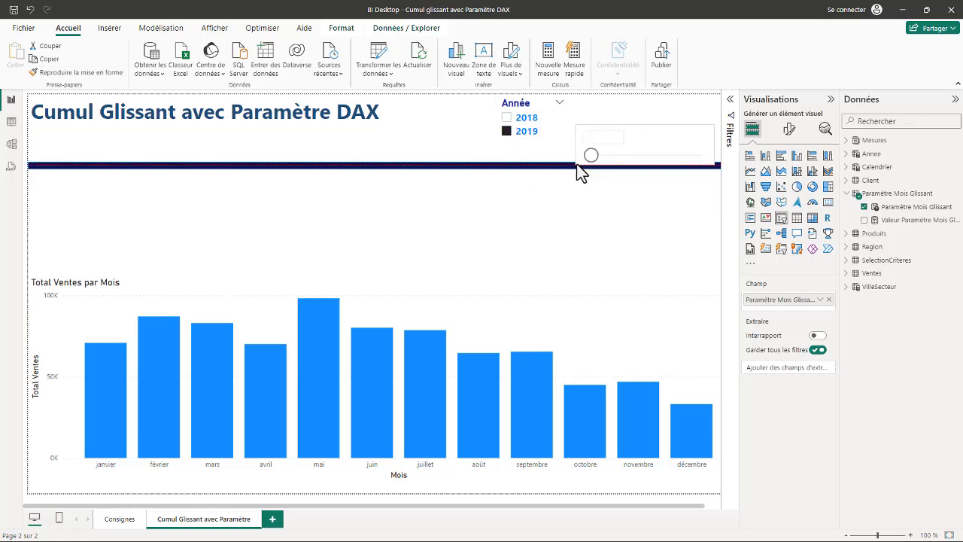
drag(657, 149, 664, 119)
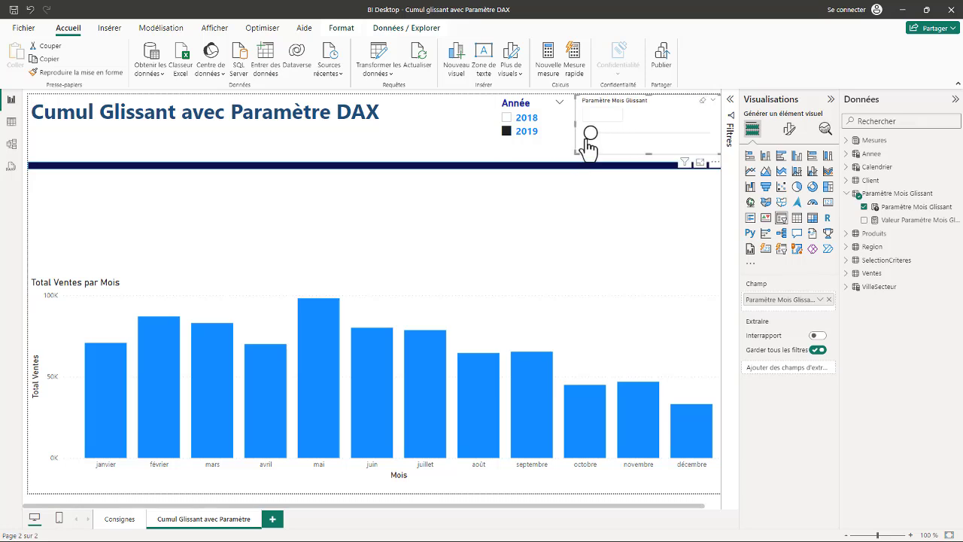
mouse_move(591, 134)
mouse_down()
mouse_move(691, 136)
mouse_move(647, 145)
mouse_up()
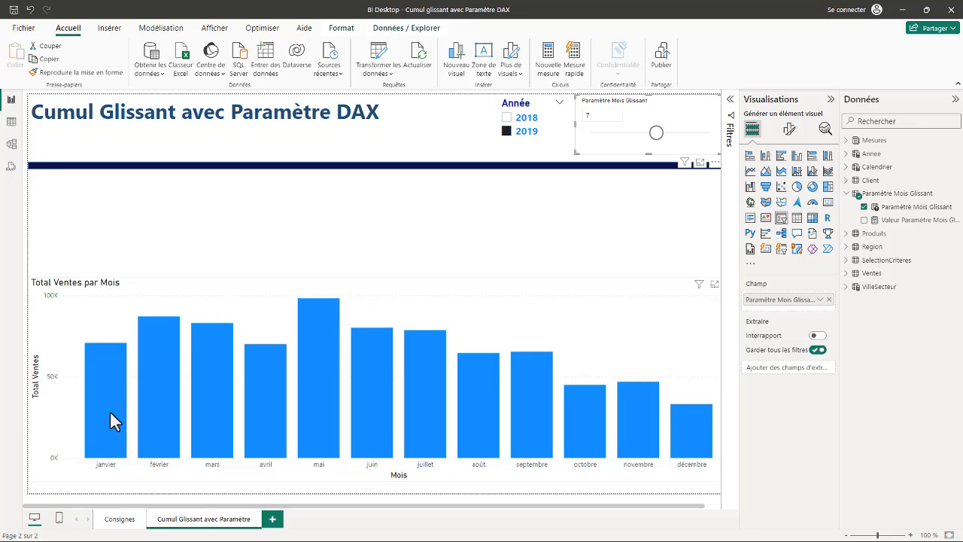
Step: Add a new measure to the Mesures table, expand the formula bar, and name it Cumul Glissant
right_click(871, 143)
click(321, 253)
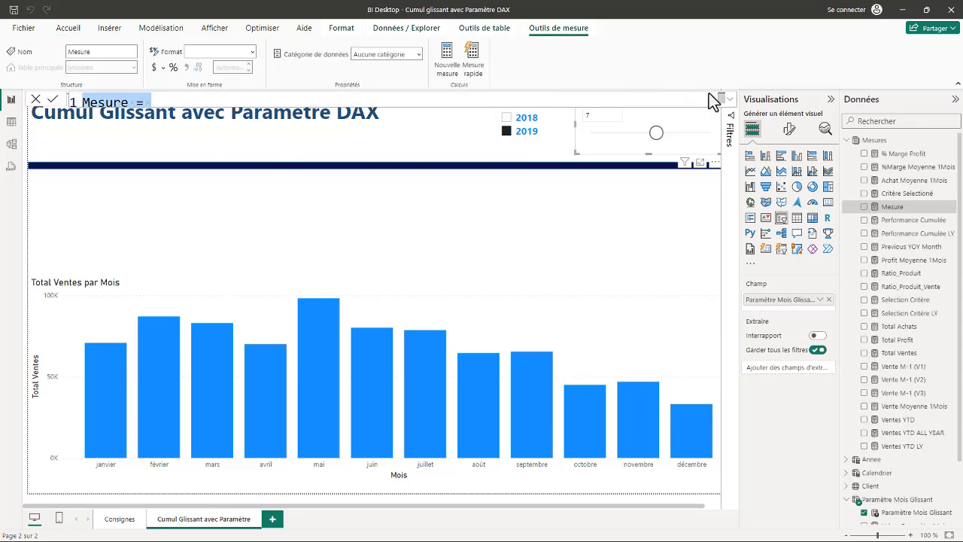
click(728, 98)
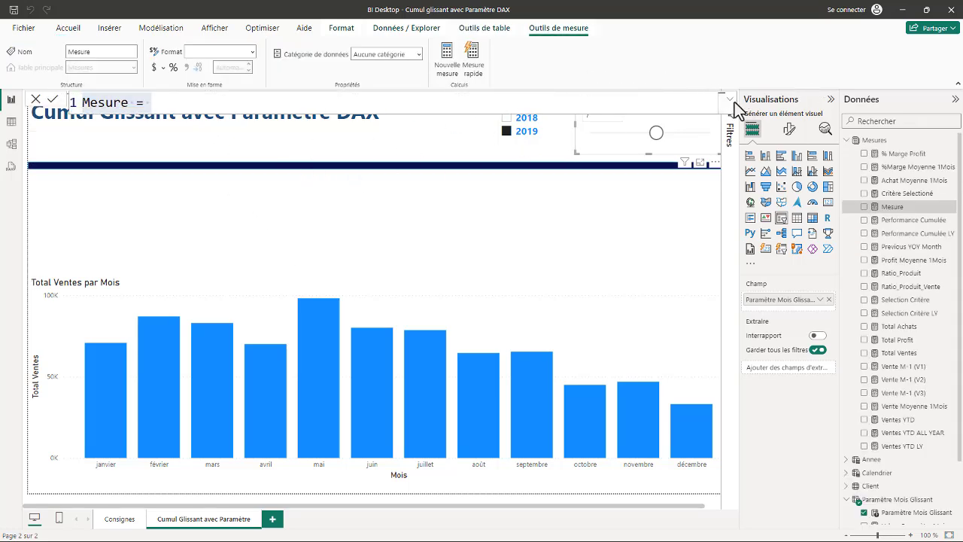
scroll(334, 161, up, 1)
scroll(334, 155, up, 1)
scroll(317, 154, up, 1)
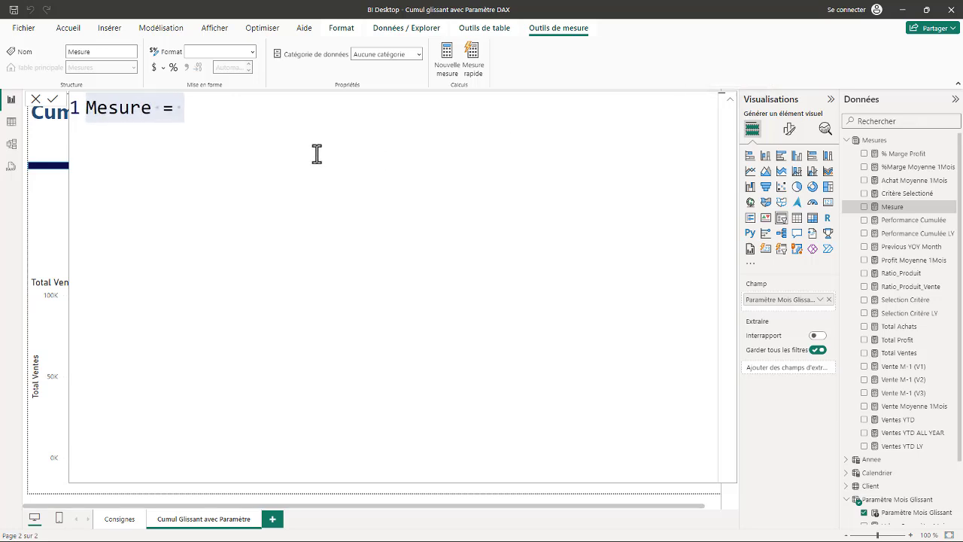
click(267, 116)
click(153, 109)
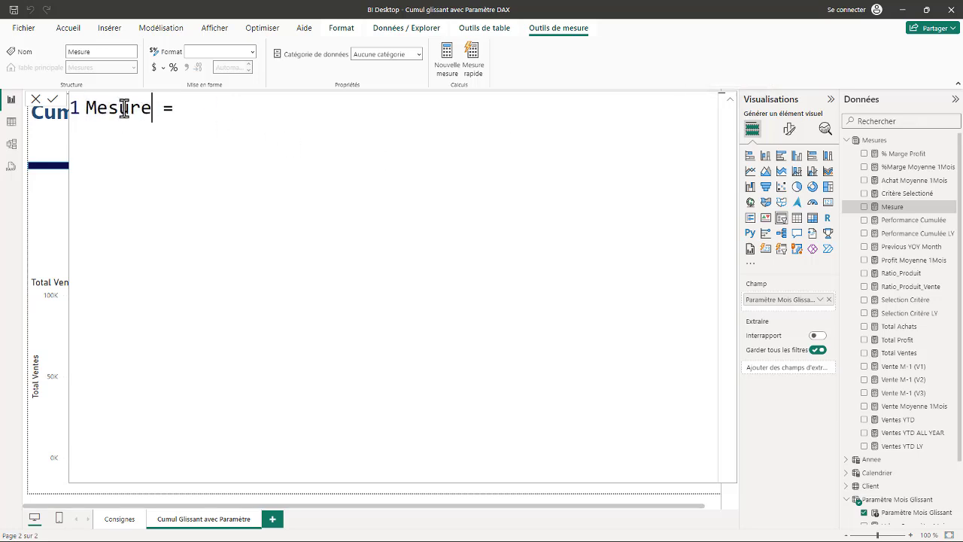
double_click(124, 107)
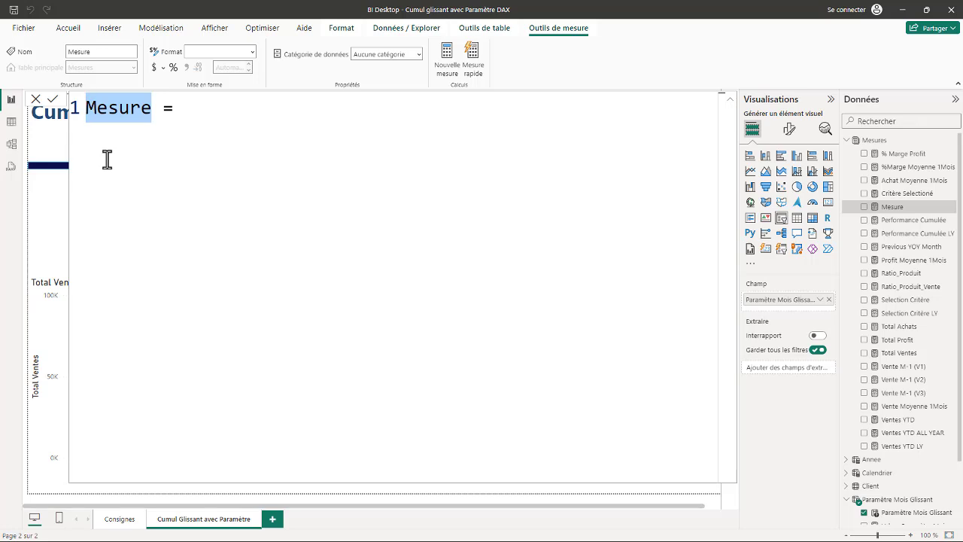
text(Cumu)
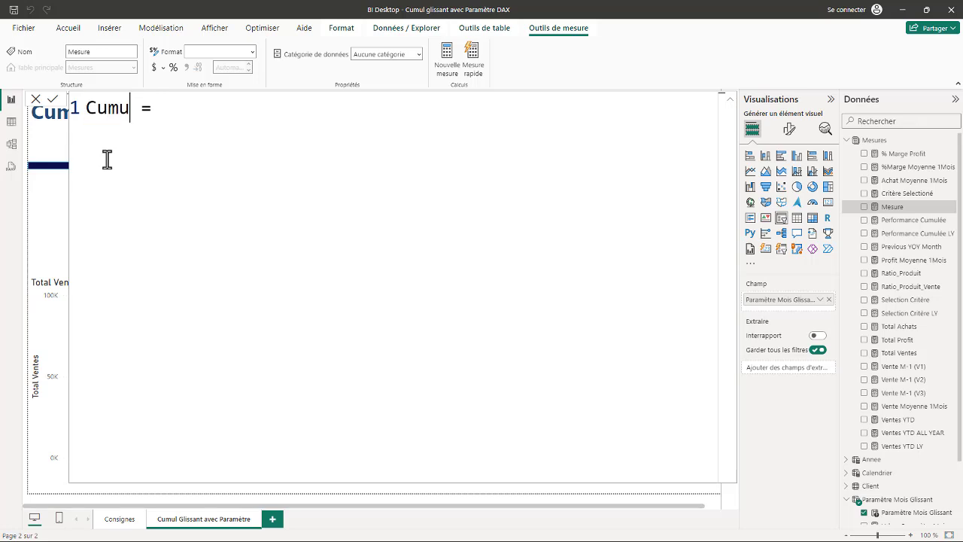
text(l Gliss)
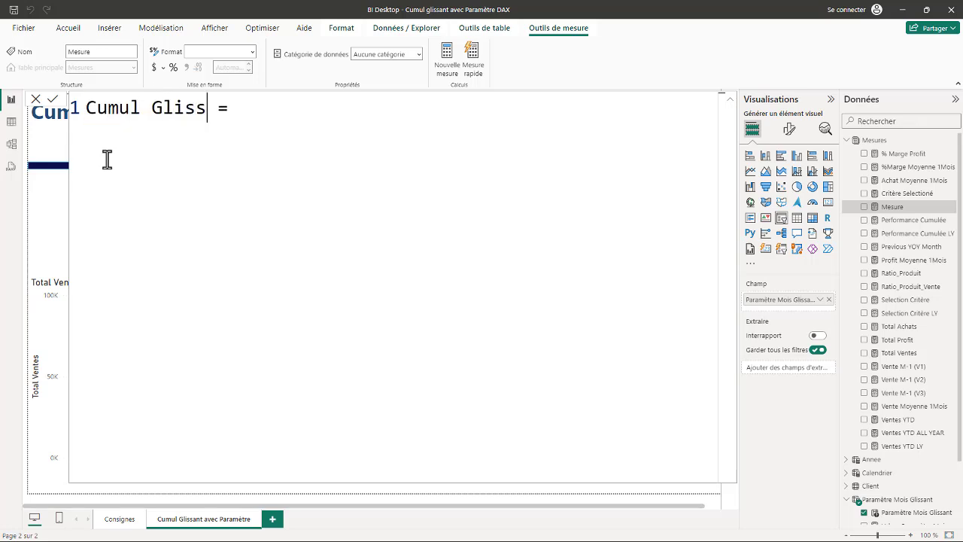
text(ant)
Step: Begin the formula with CALCULATE( on an indented new line
click(322, 108)
key(shift+Return)
key(Tab)
text(CAL)
key(Tab)
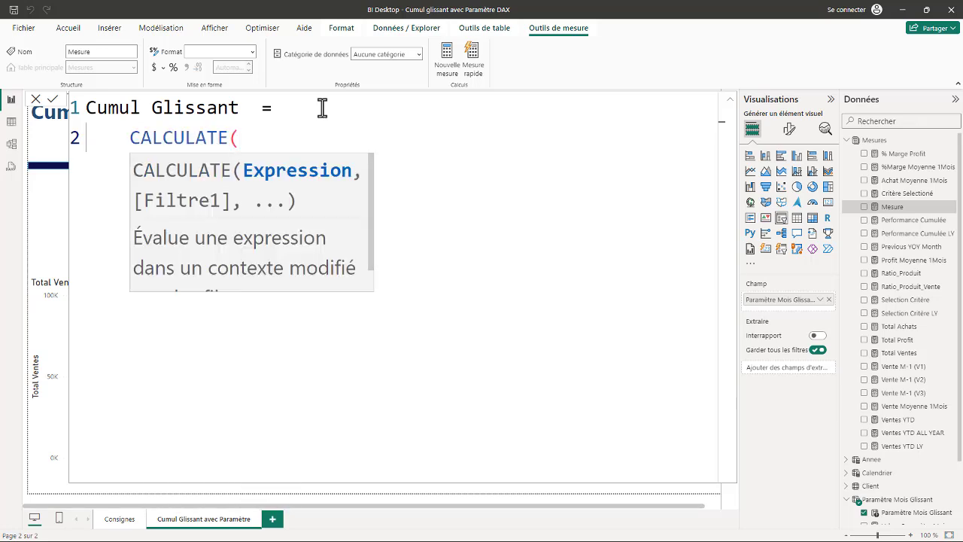
key(shift+Return)
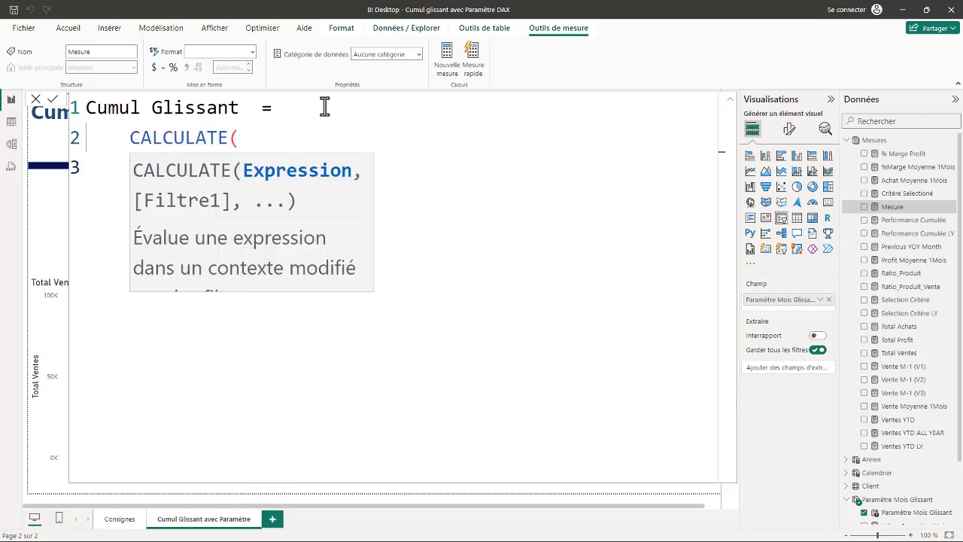
click(262, 145)
key(shift+Return)
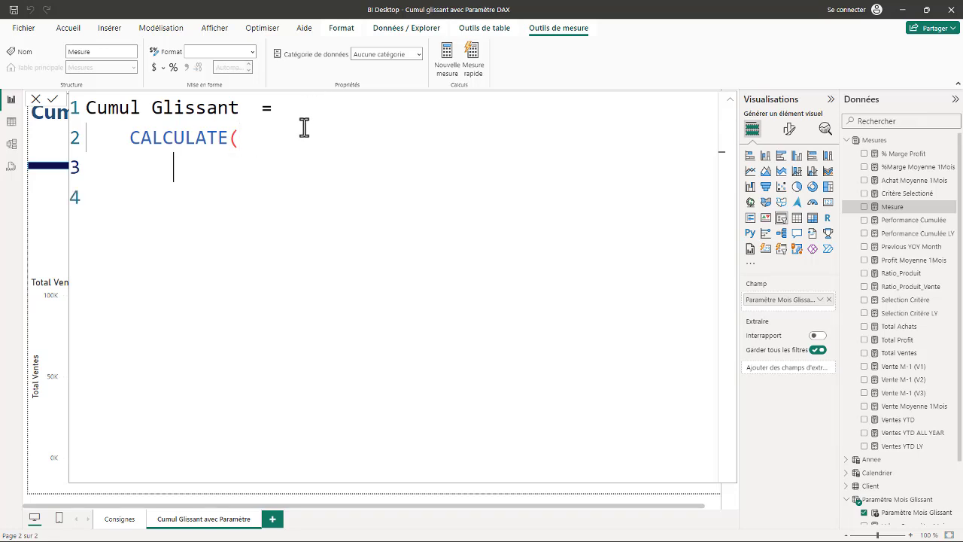
Step: Insert [Total Ventes], as CALCULATE's expression and open a new line for the filter
text(tot)
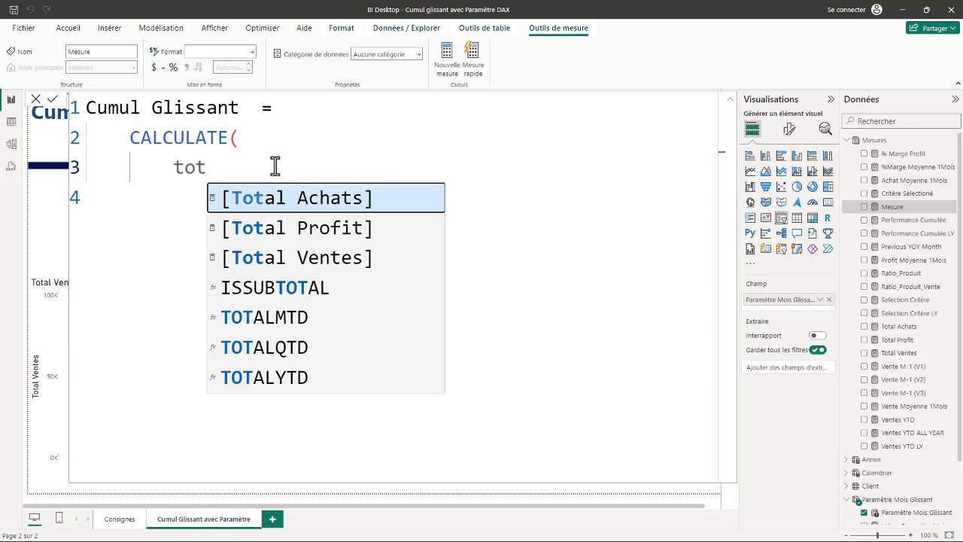
click(316, 260)
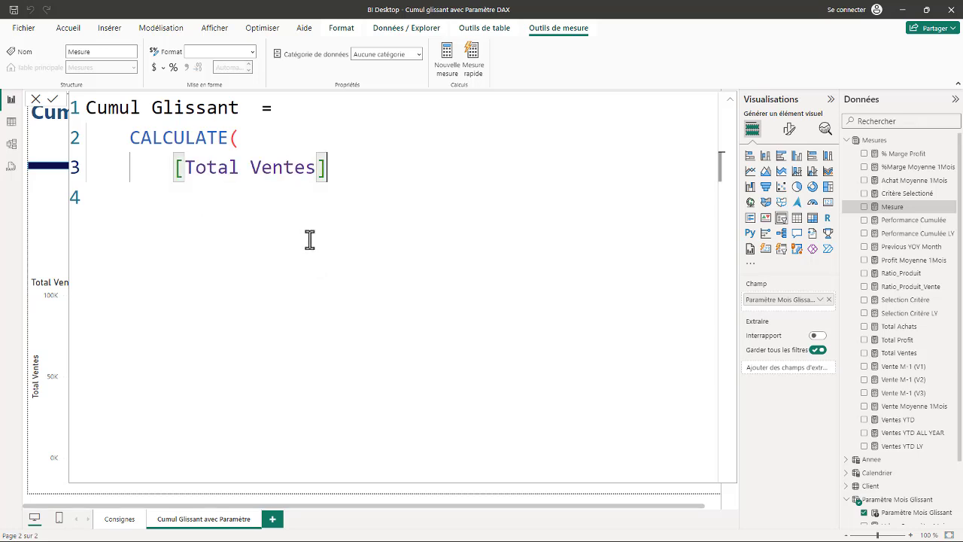
text(,)
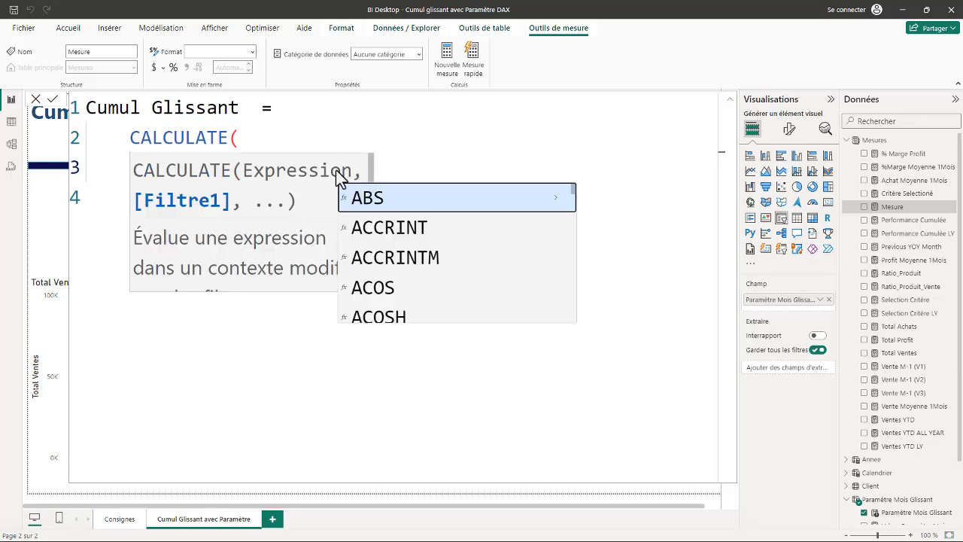
click(393, 101)
click(360, 174)
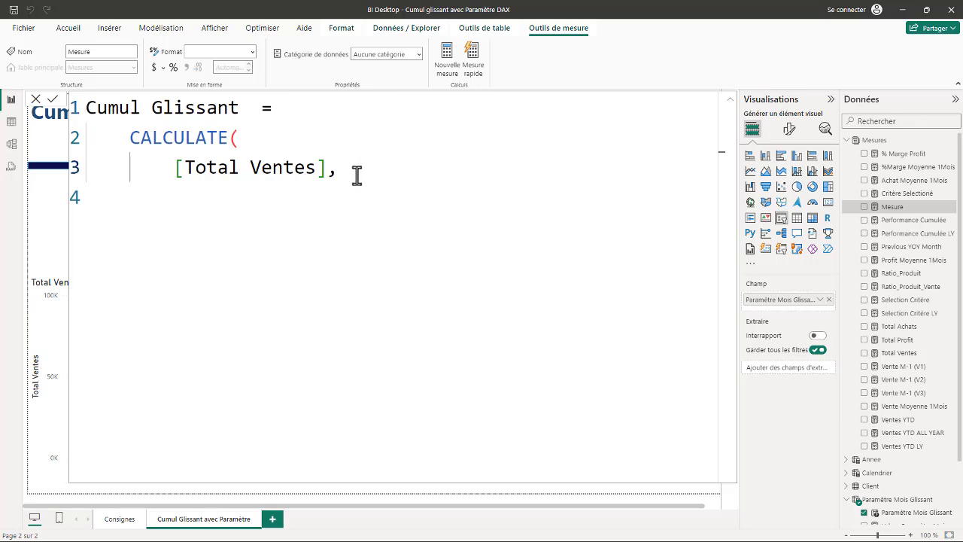
key(Return)
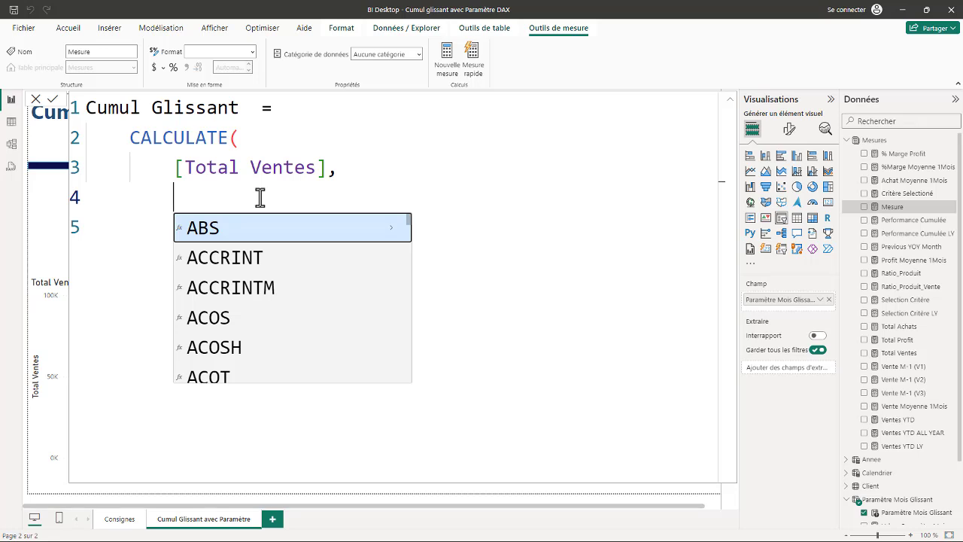
Step: Type FILTER( and start ALLSELECTED as its table argument
text(FILTER()
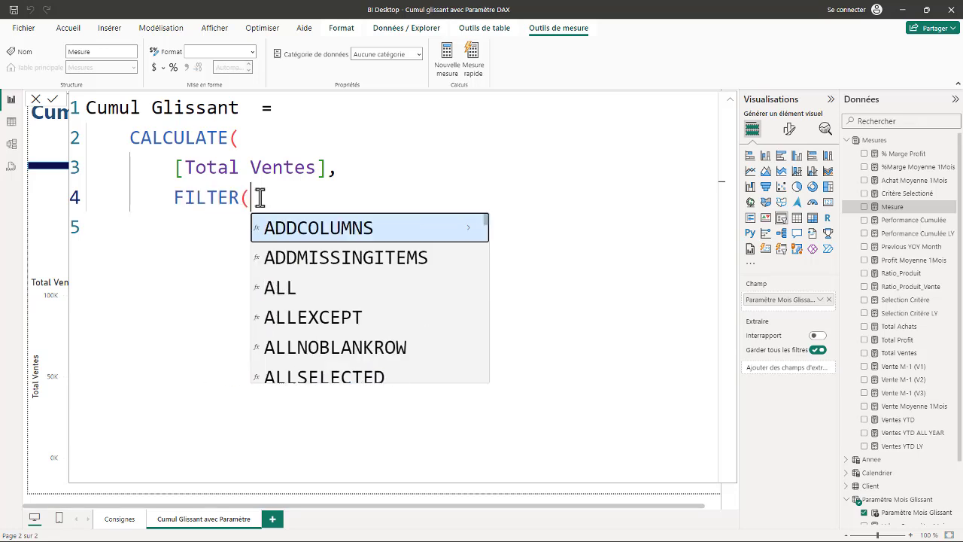
key(shift+Return)
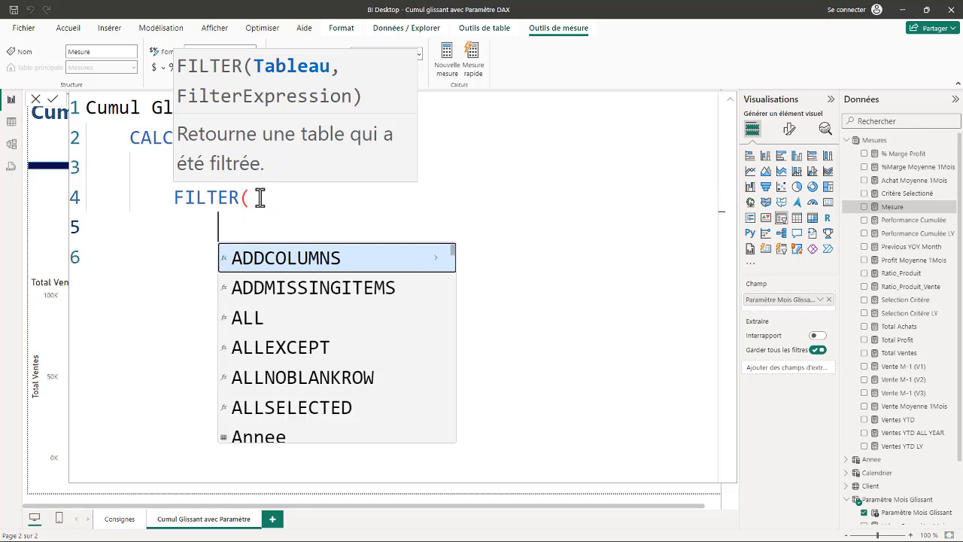
text(ALL)
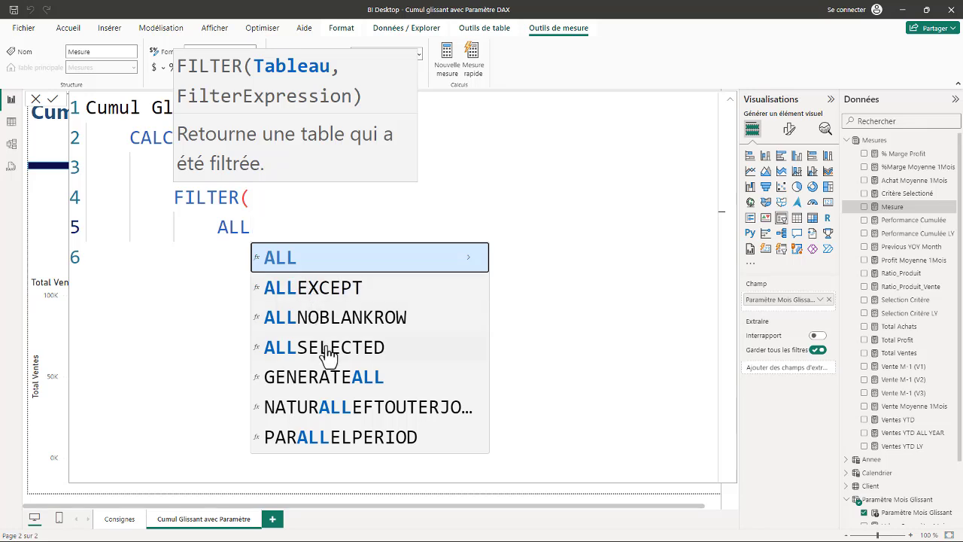
click(327, 347)
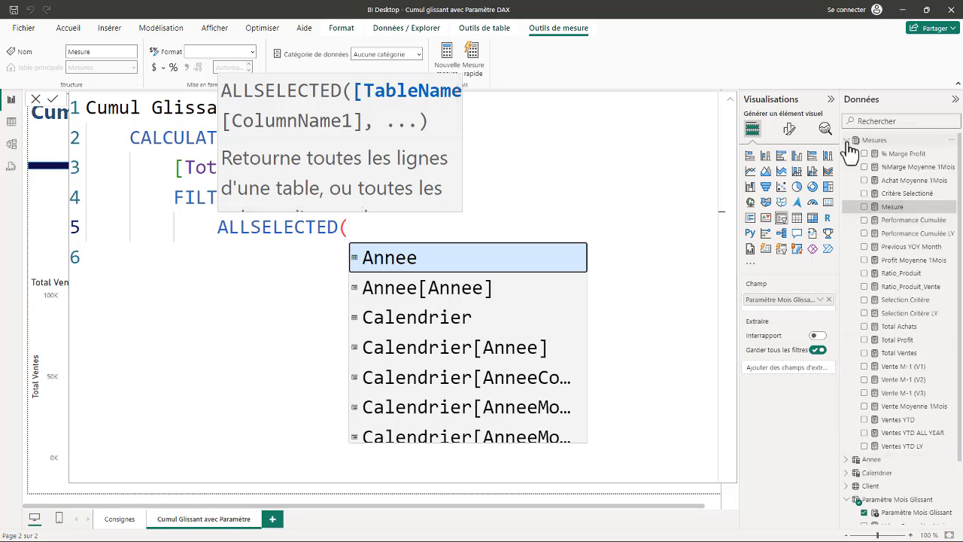
key(Escape)
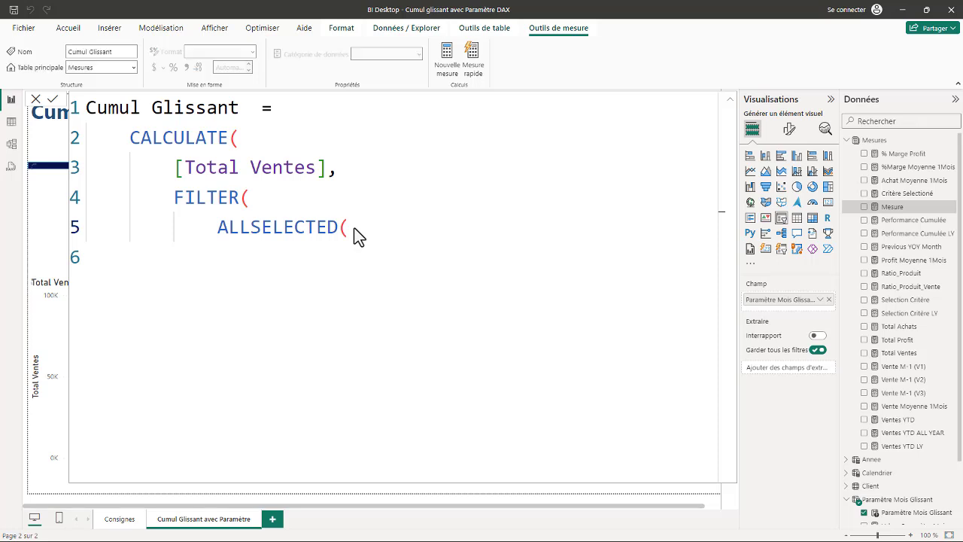
click(846, 140)
text())))
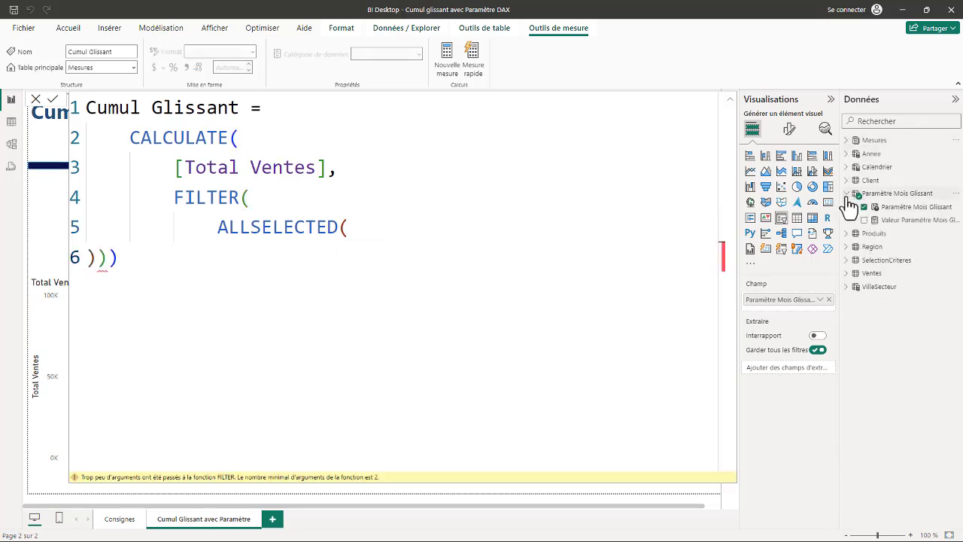
click(847, 273)
Step: Complete ALLSELECTED(Ventes), then remove the stray brackets and blank line
click(369, 229)
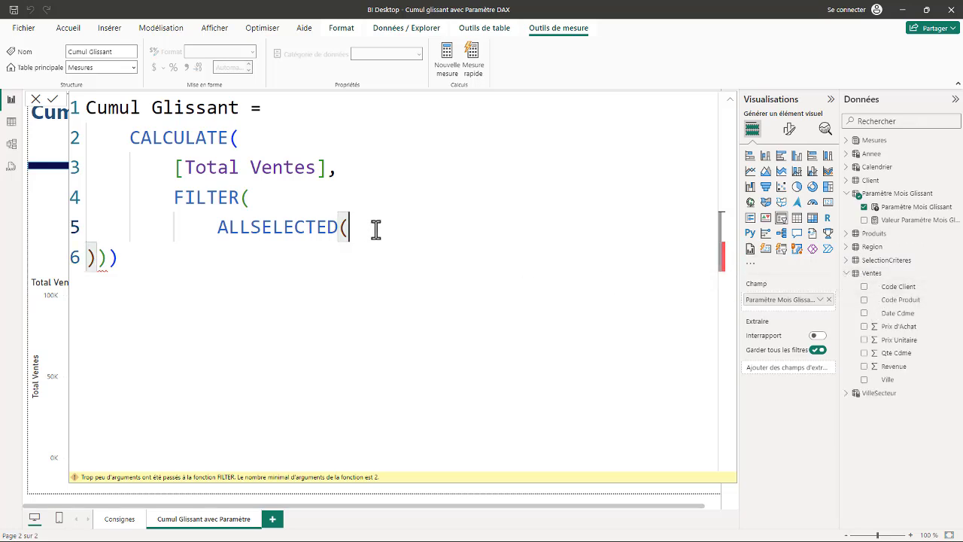
text(VE)
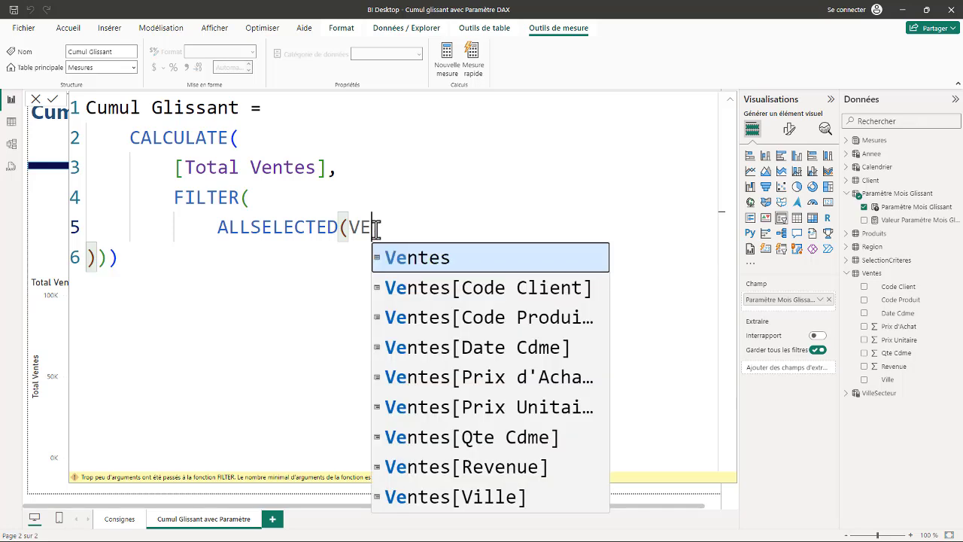
click(421, 262)
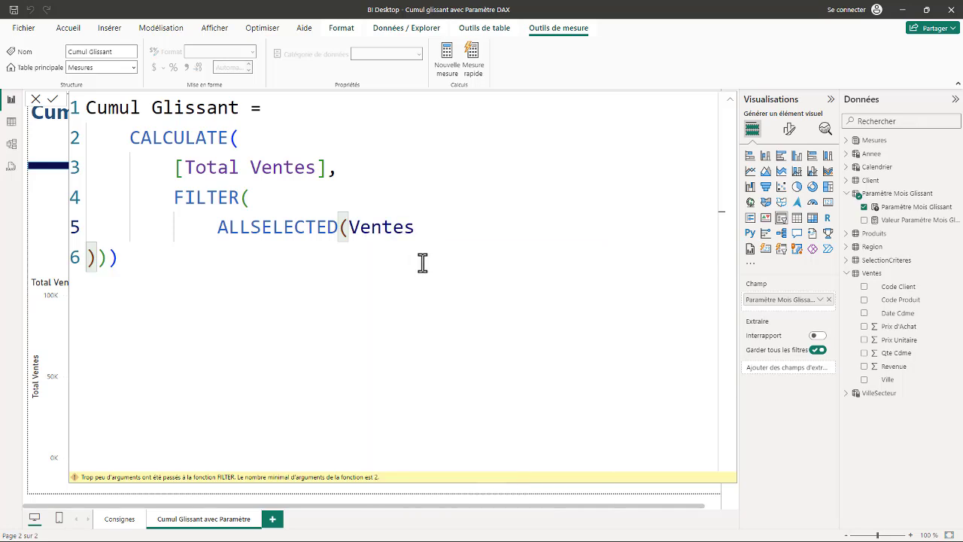
text(),)
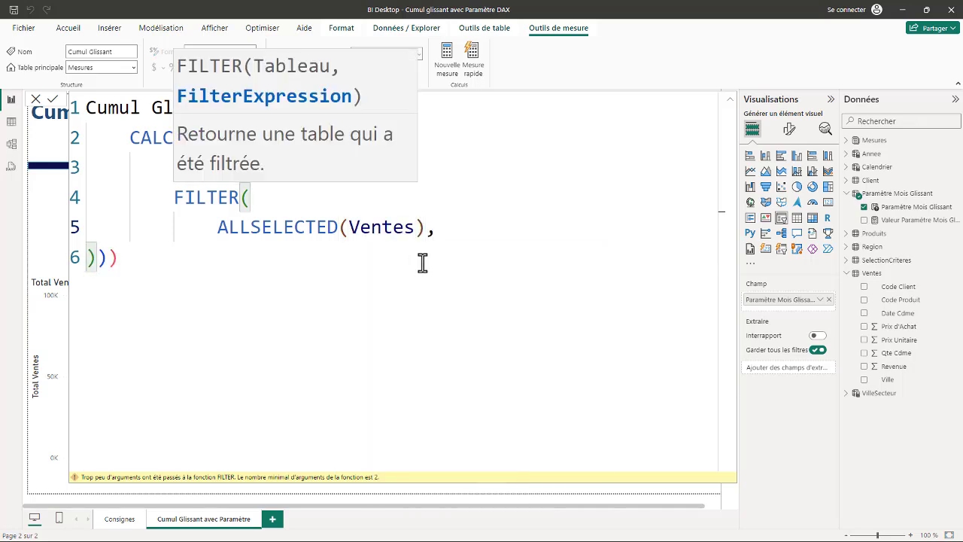
key(Return)
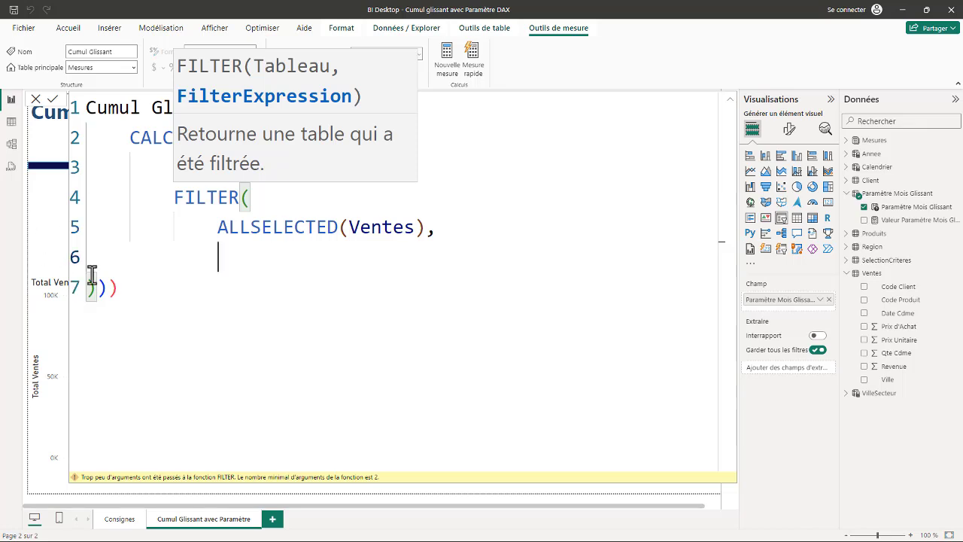
drag(147, 292, 17, 288)
key(BackSpace)
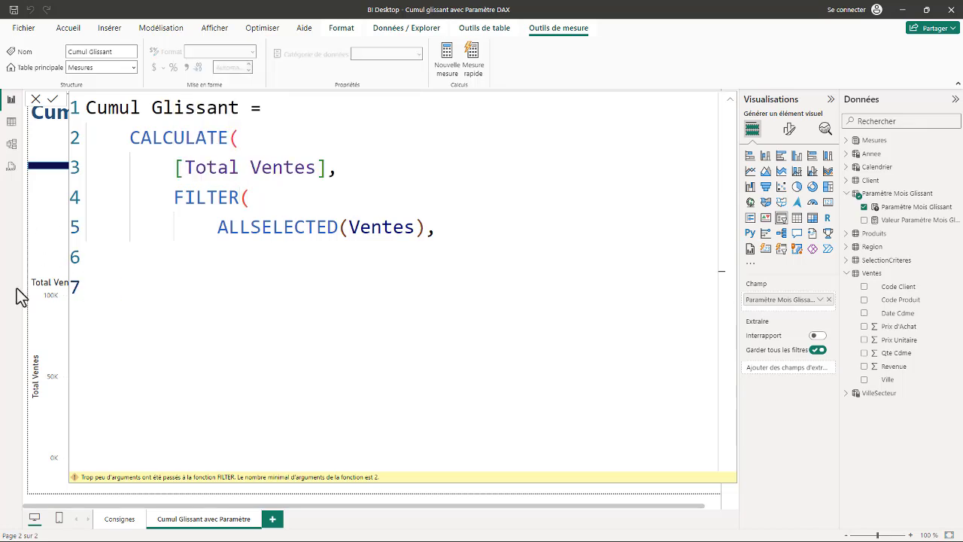
key(BackSpace)
key(Tab)
key(Tab)
Step: Start the filter condition with the Ventes[Date Cdme] column, after correcting typos
text(VEN)
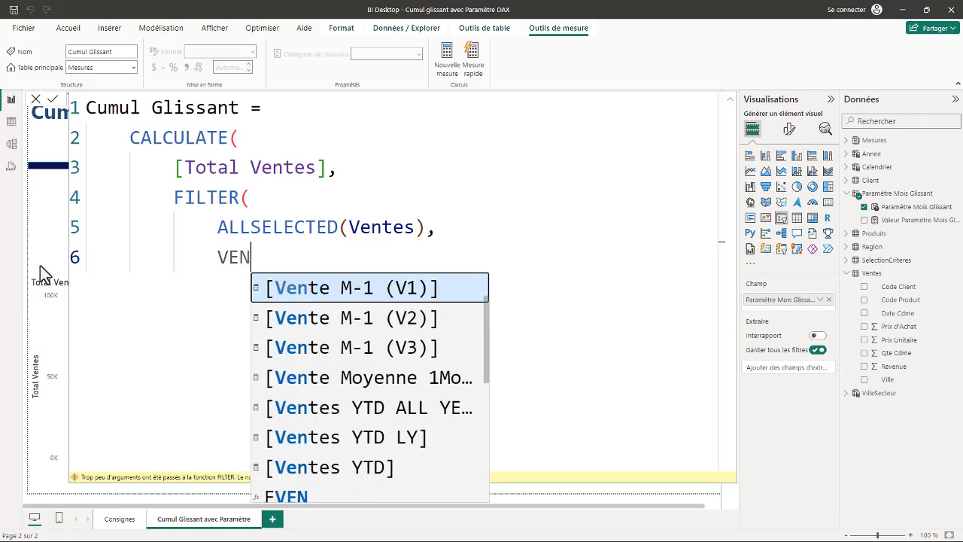
key(BackSpace)
key(BackSpace)
text(e,)
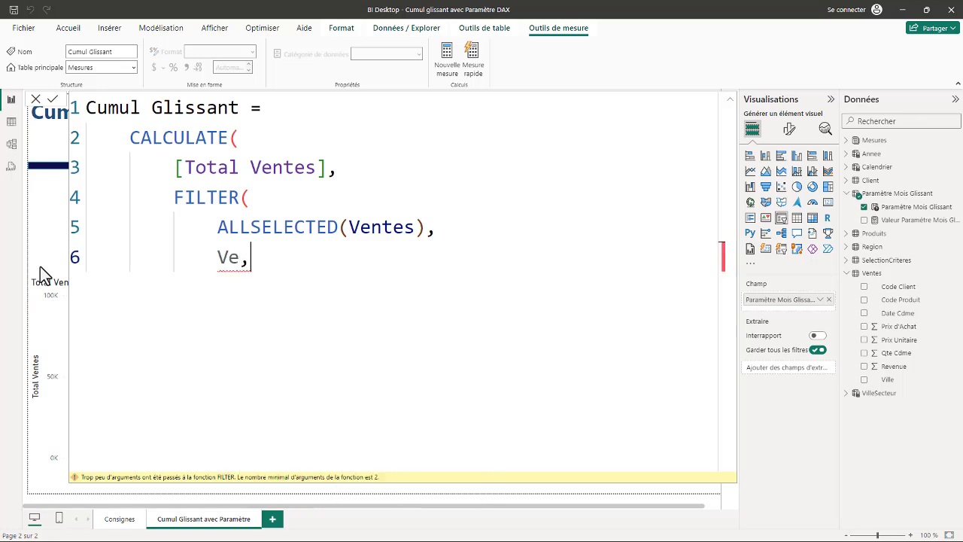
text(t)
key(BackSpace)
key(BackSpace)
key(BackSpace)
key(BackSpace)
text(da)
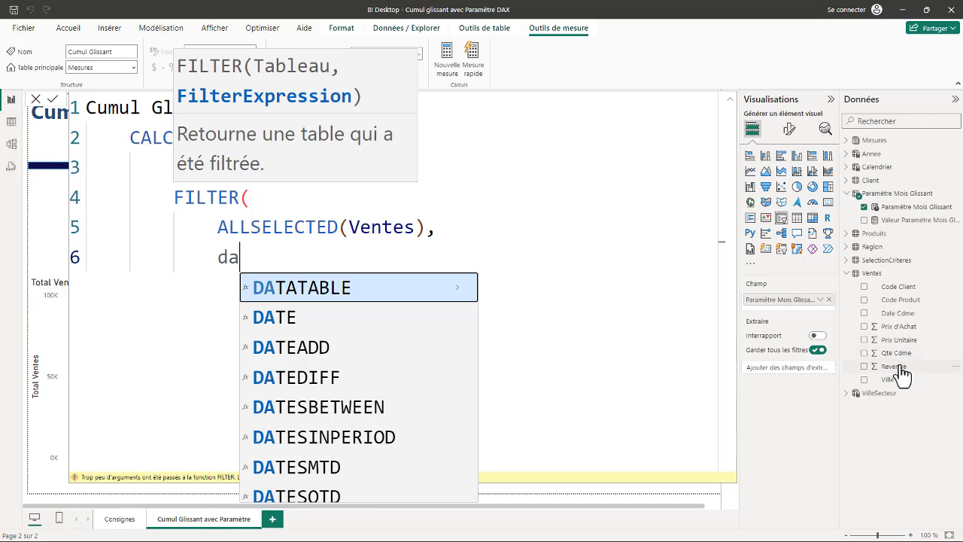
text(t)
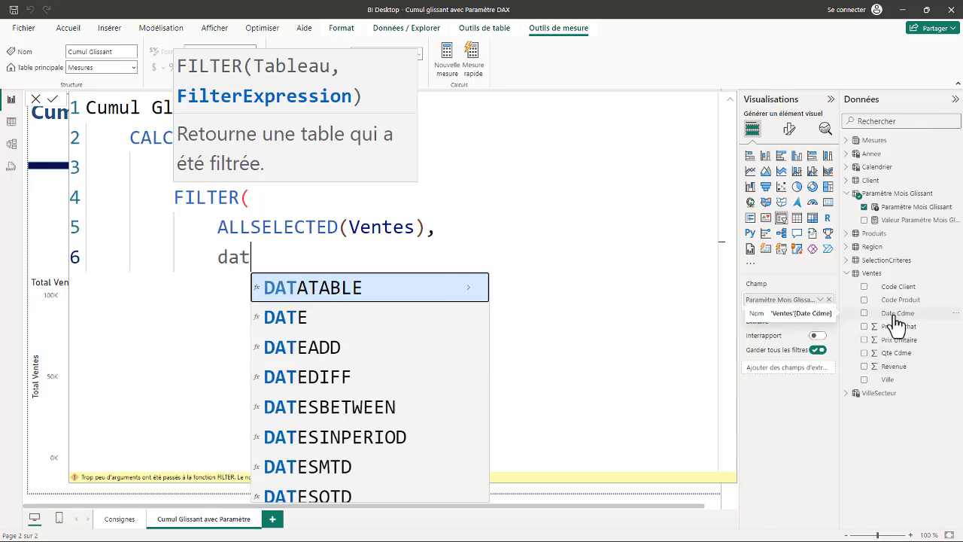
text(ec)
key(BackSpace)
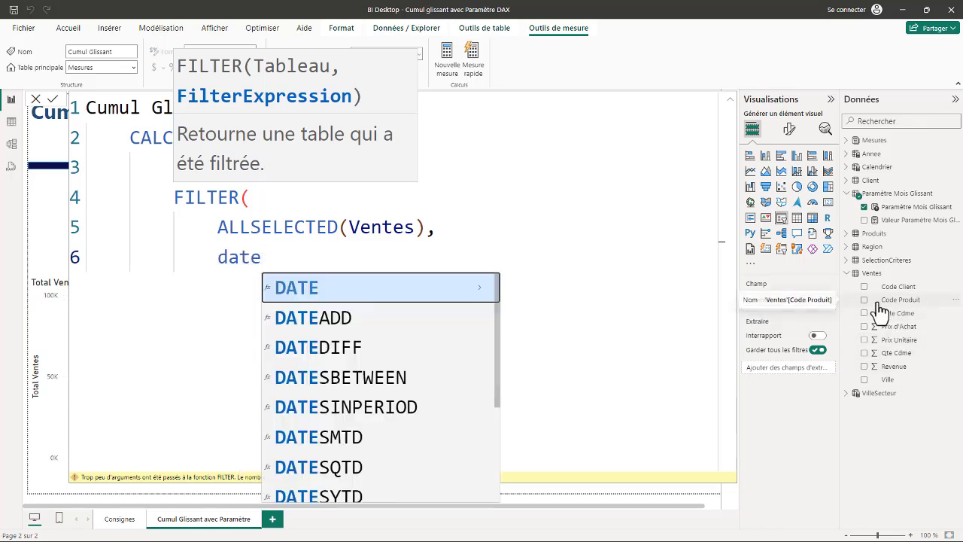
text(c)
key(BackSpace)
key(BackSpace)
key(BackSpace)
key(BackSpace)
key(BackSpace)
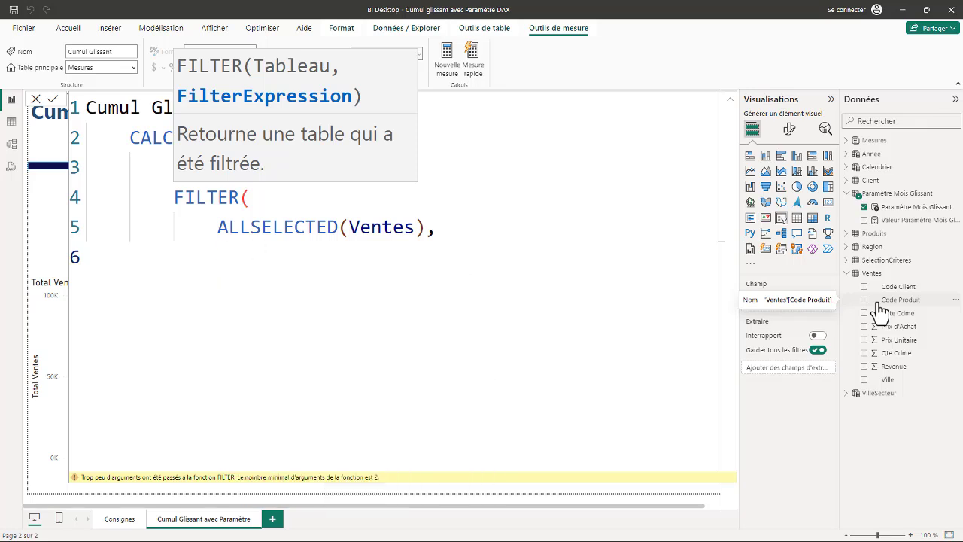
text(Vente)
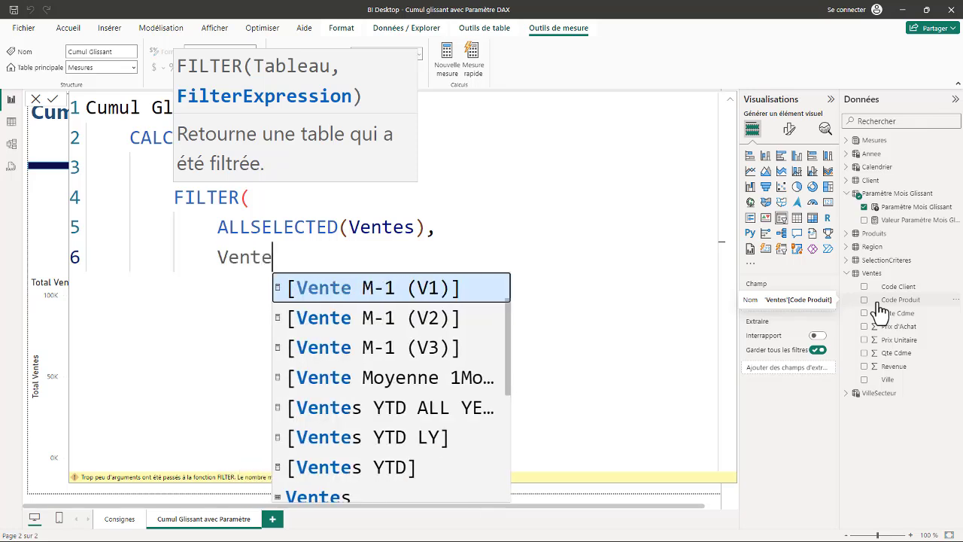
text(s[)
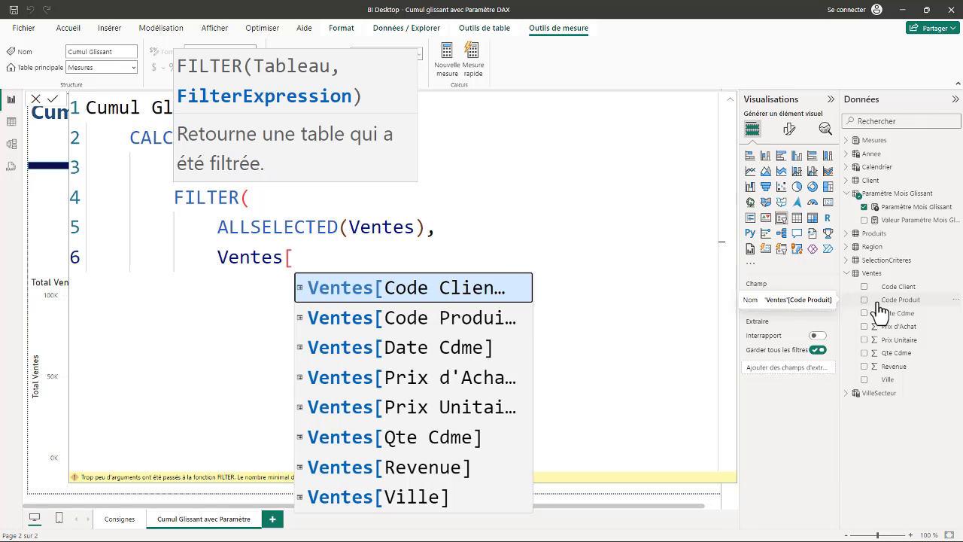
click(426, 349)
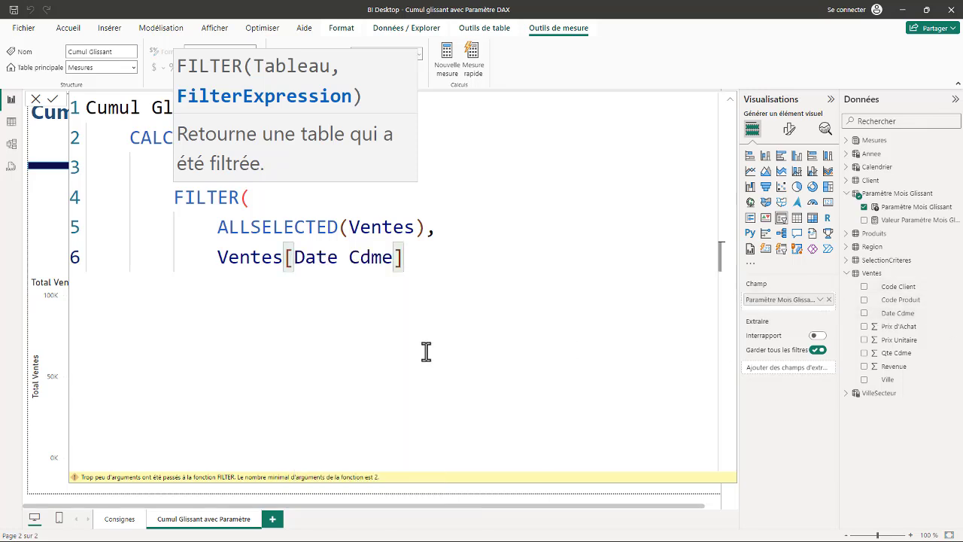
Step: Complete it as <=MAX(Ventes[Date Cdme]) && and start a new line
text(<=)
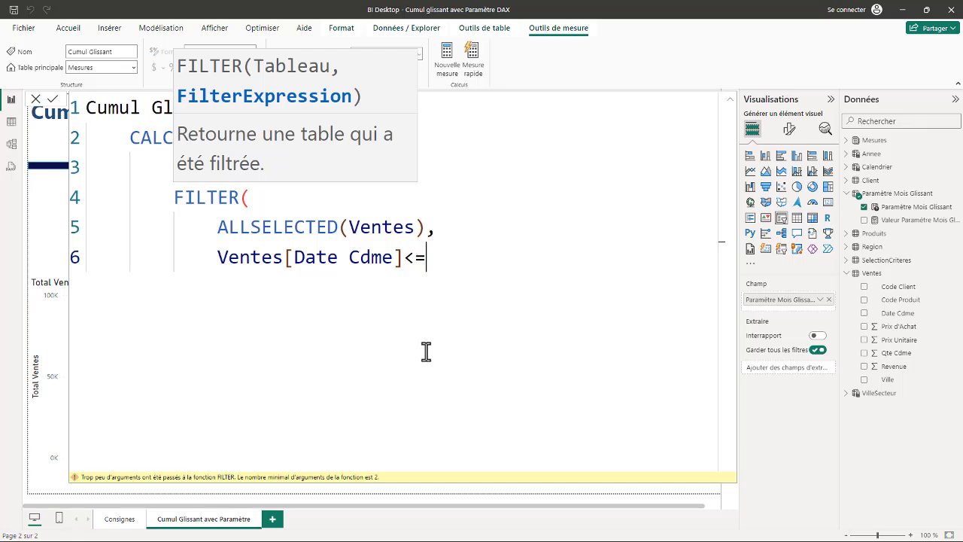
text(MAX)
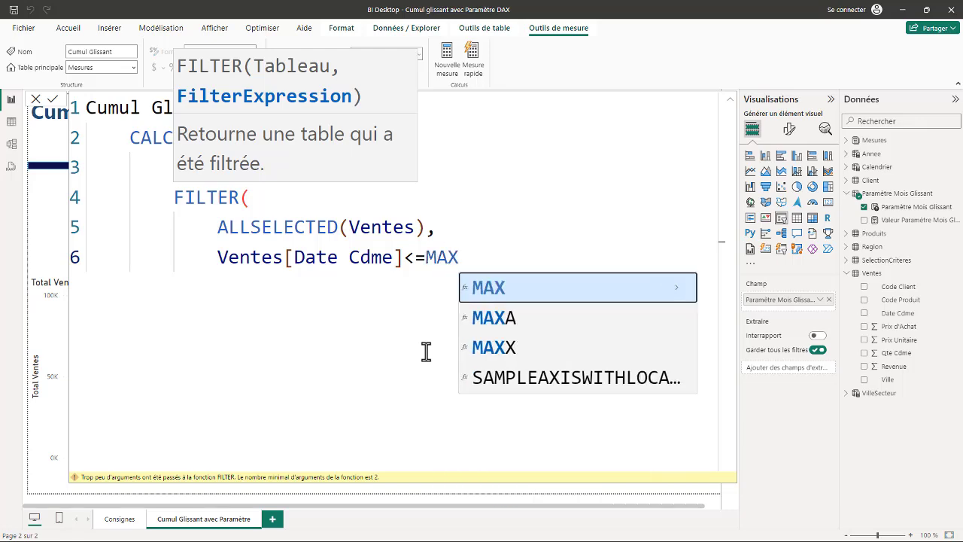
text((ven)
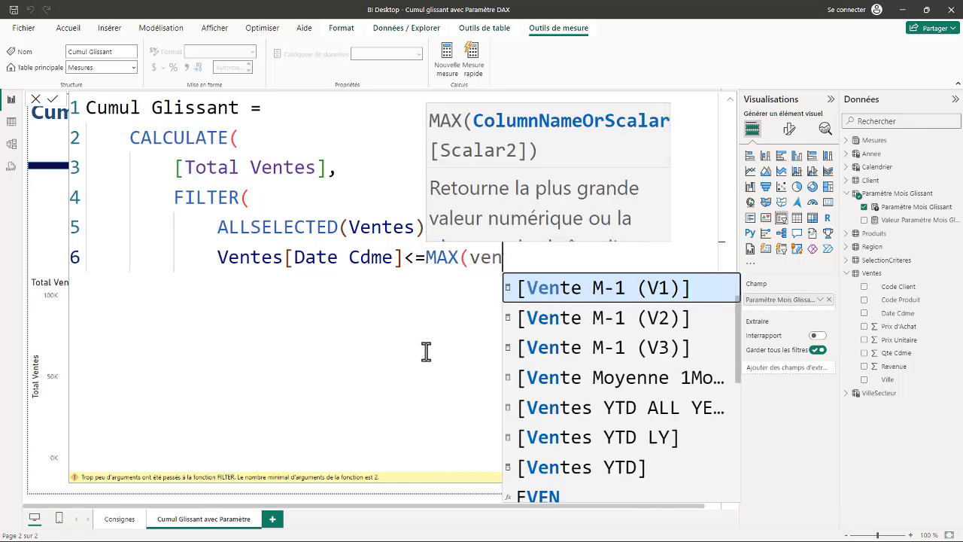
text(te)
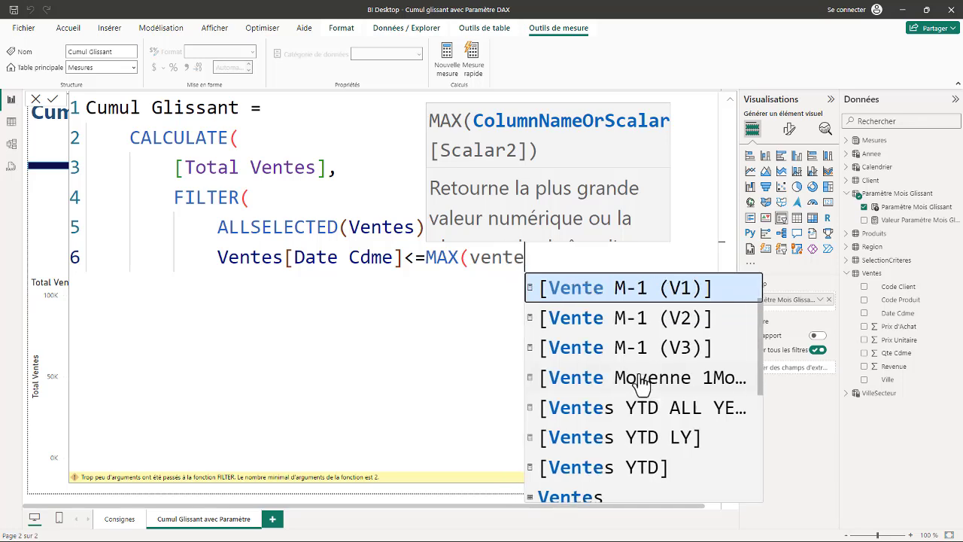
text(s)
click(674, 380)
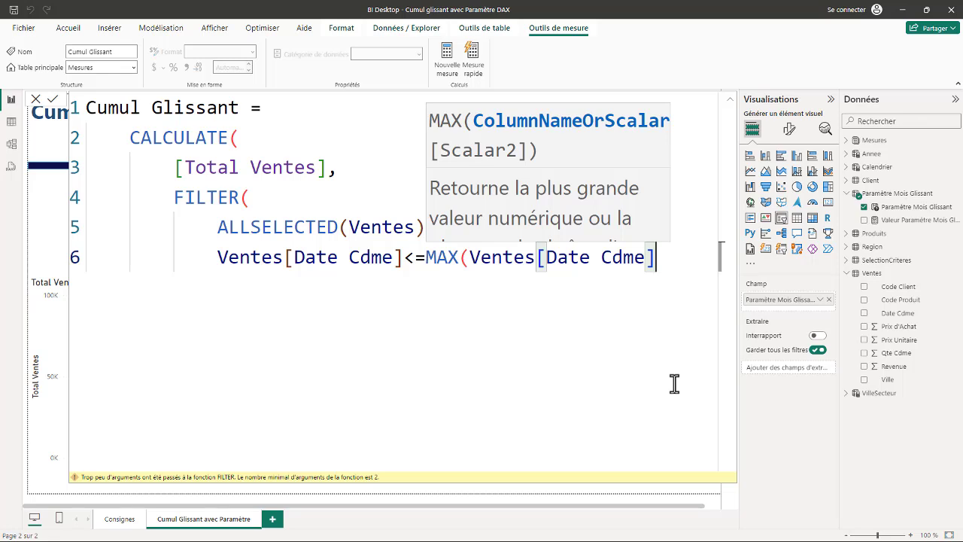
text() &&)
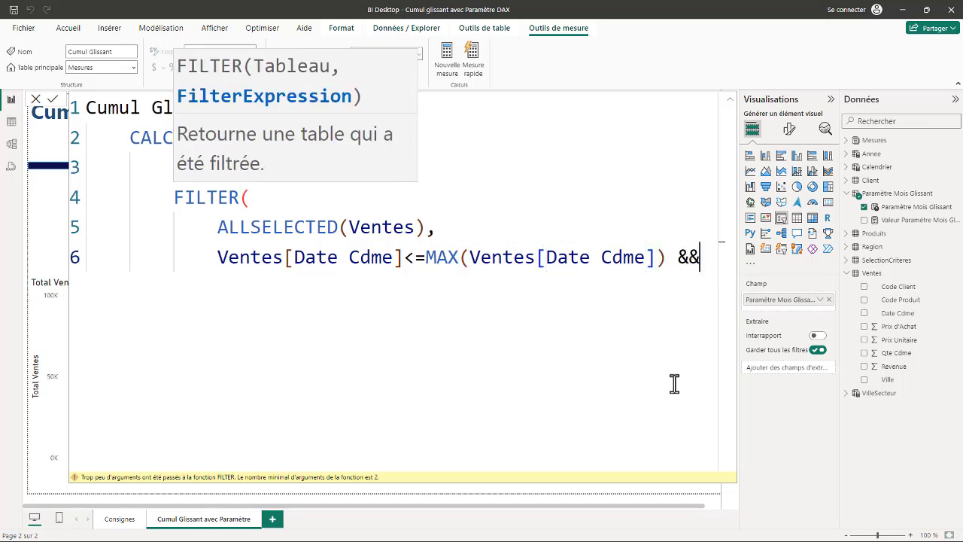
key(shift+Return)
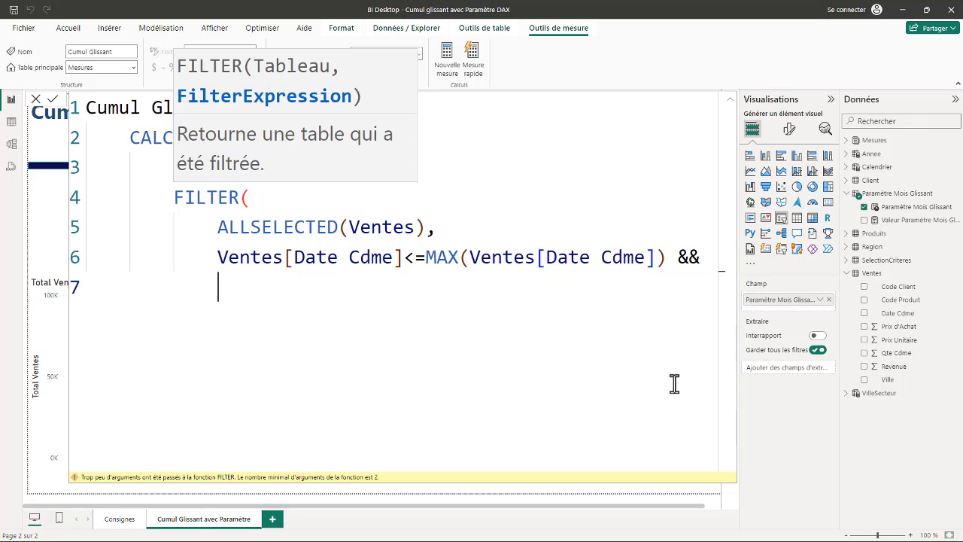
Step: Type Ventes[Date Cdme]>EDATE( on line 7
text(VE)
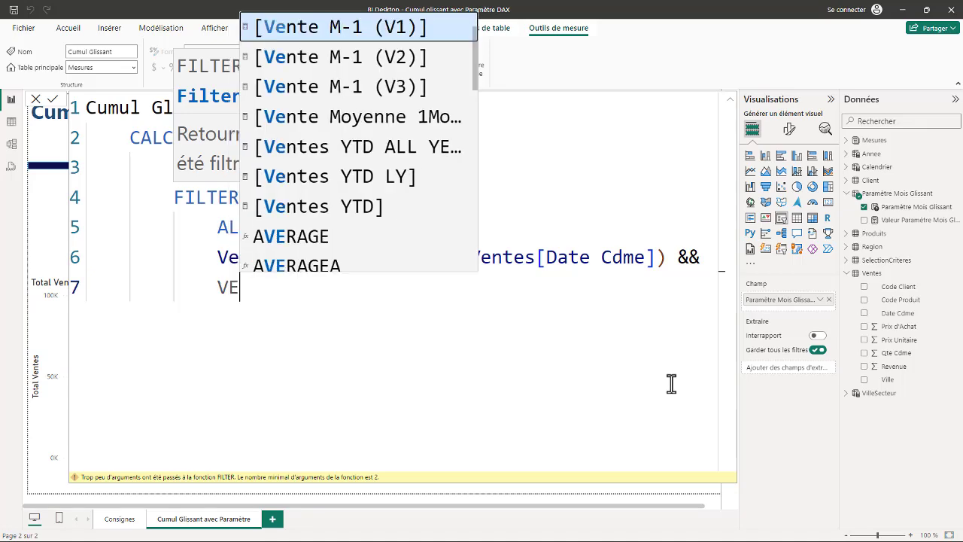
text(N)
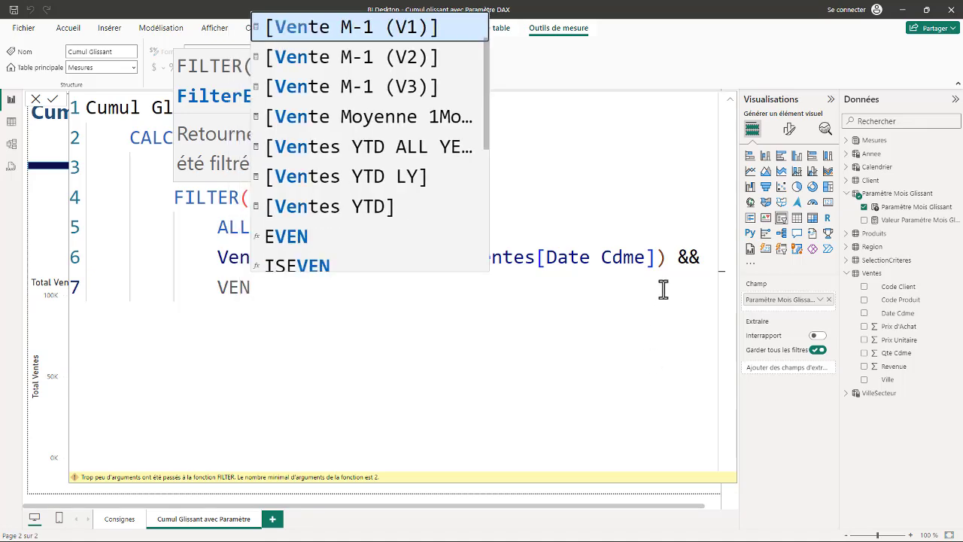
key(BackSpace)
key(BackSpace)
text(entes)
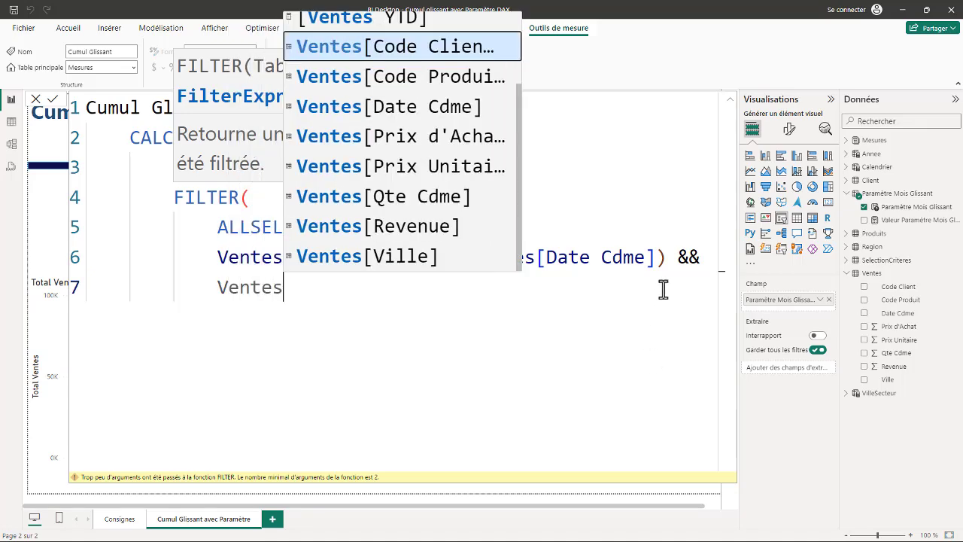
click(438, 105)
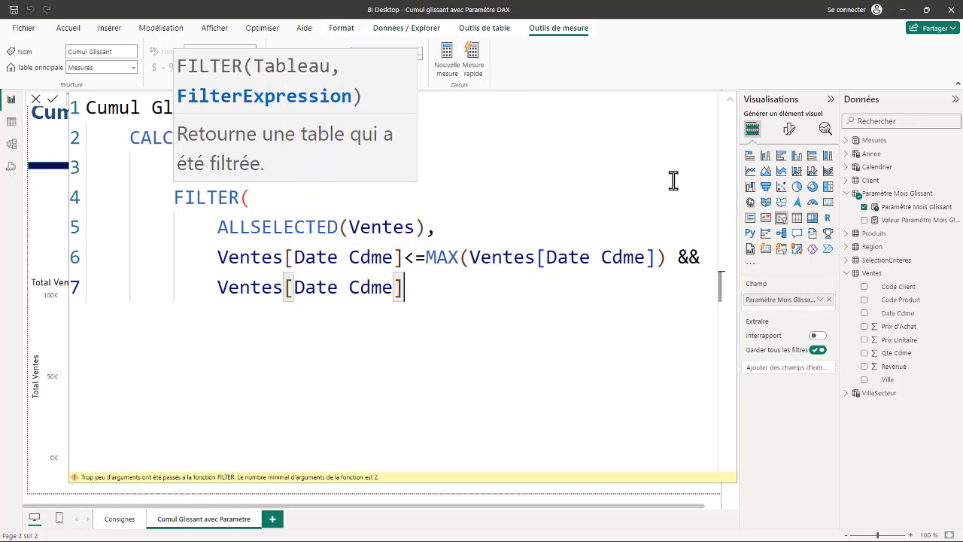
text(>)
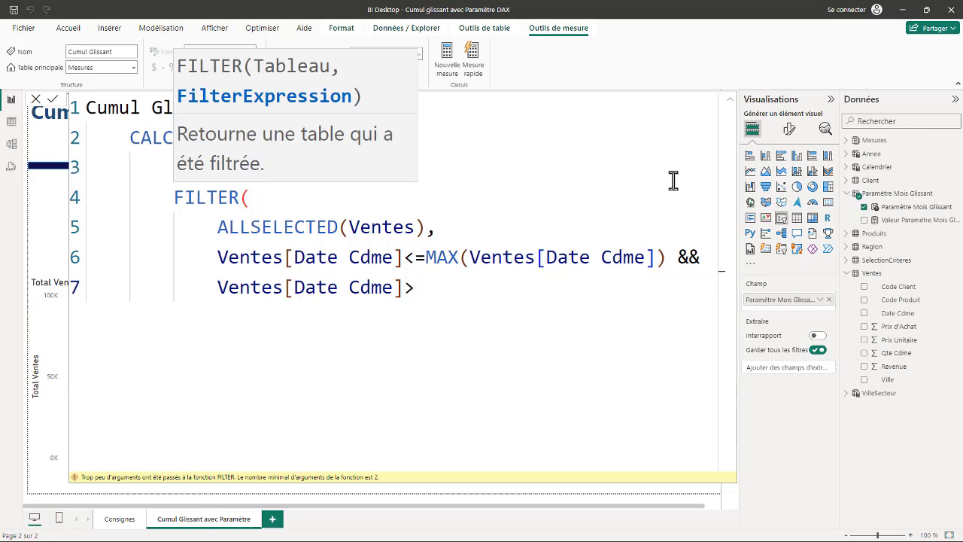
text(EDATE)
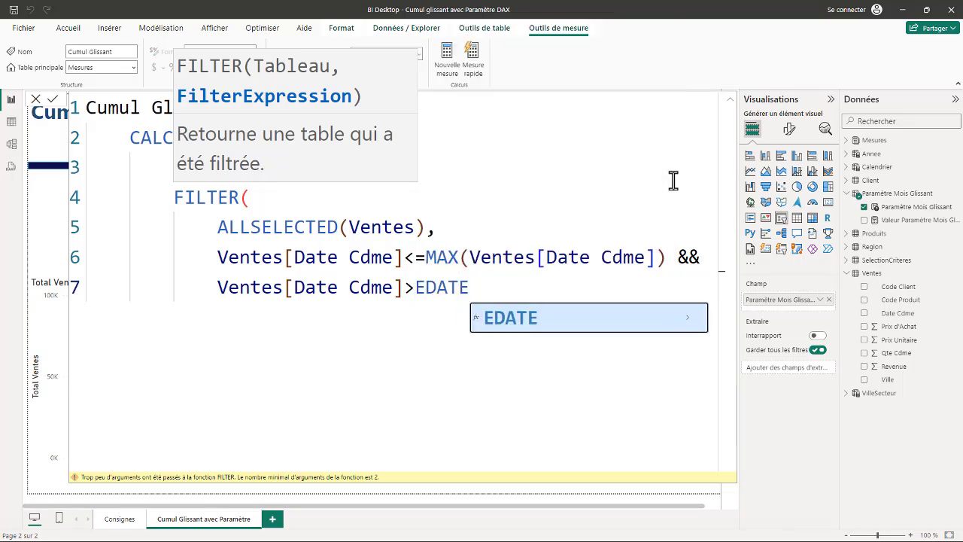
text(()
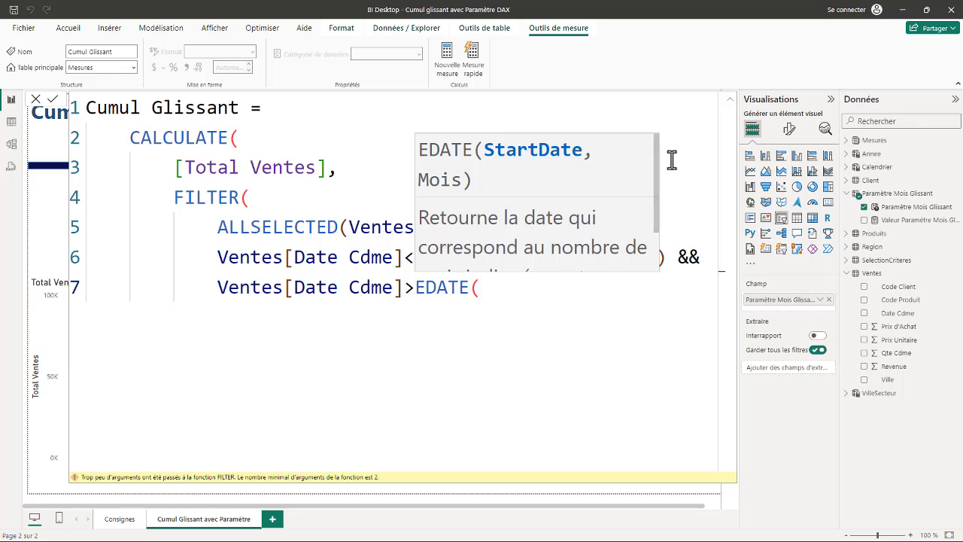
Step: Add MAX(Ventes[Date Cdme]) as EDATE's first argument
drag(657, 159, 657, 194)
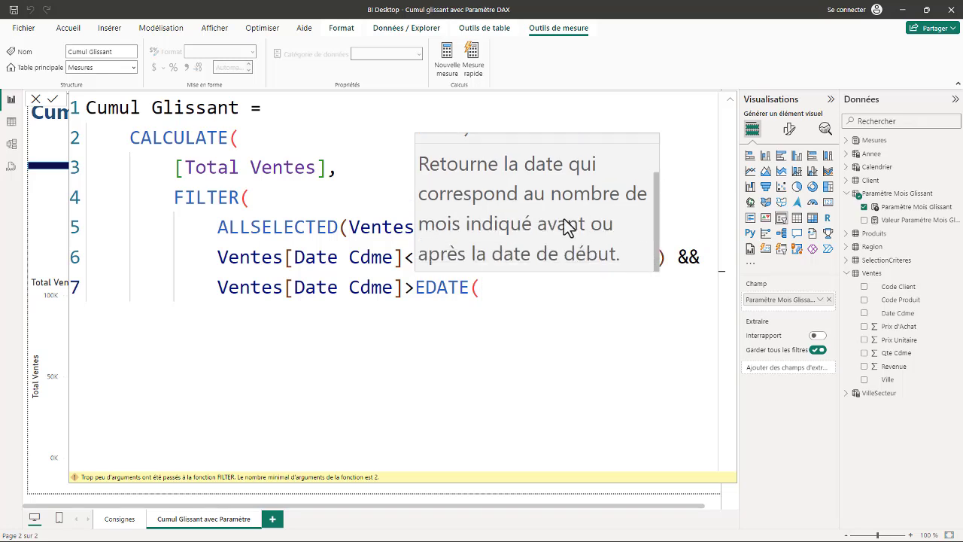
drag(656, 202, 660, 148)
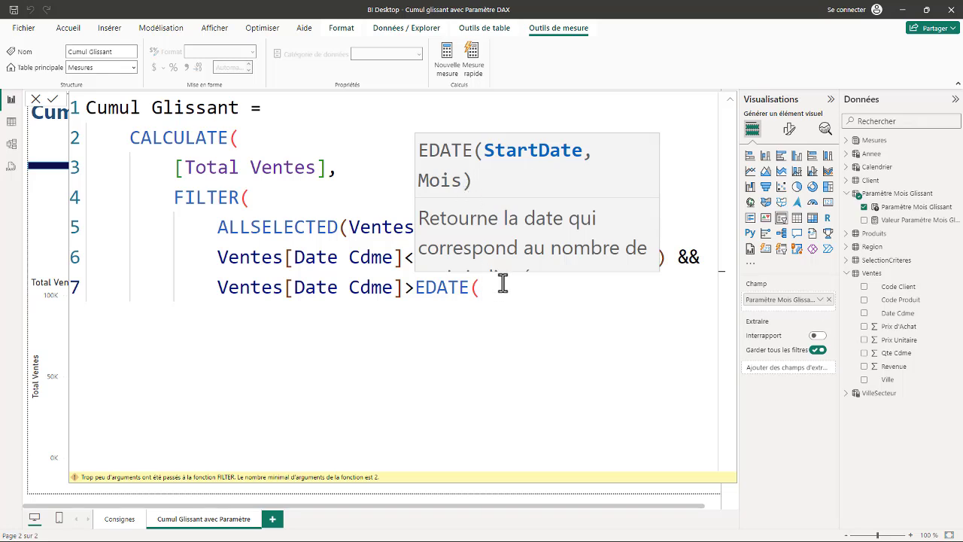
text(MAX)
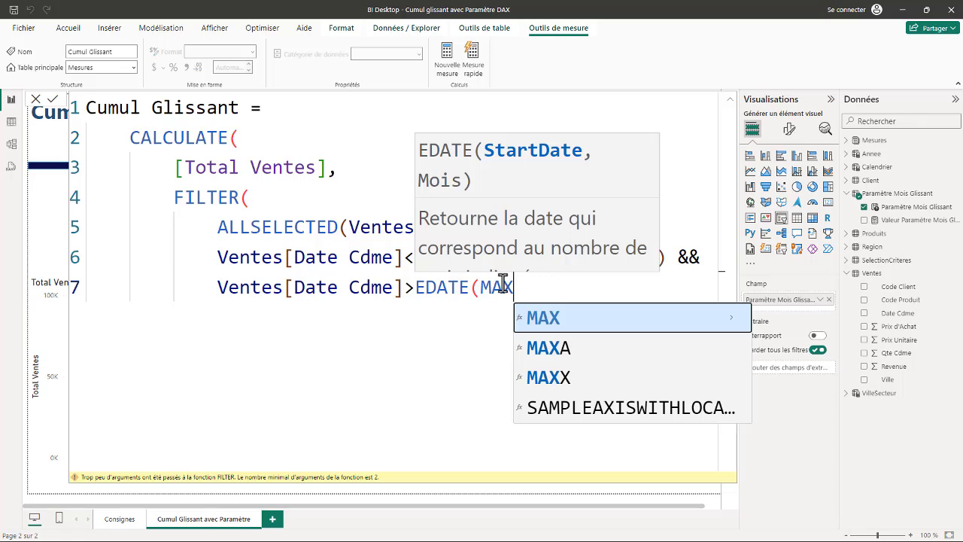
text(()
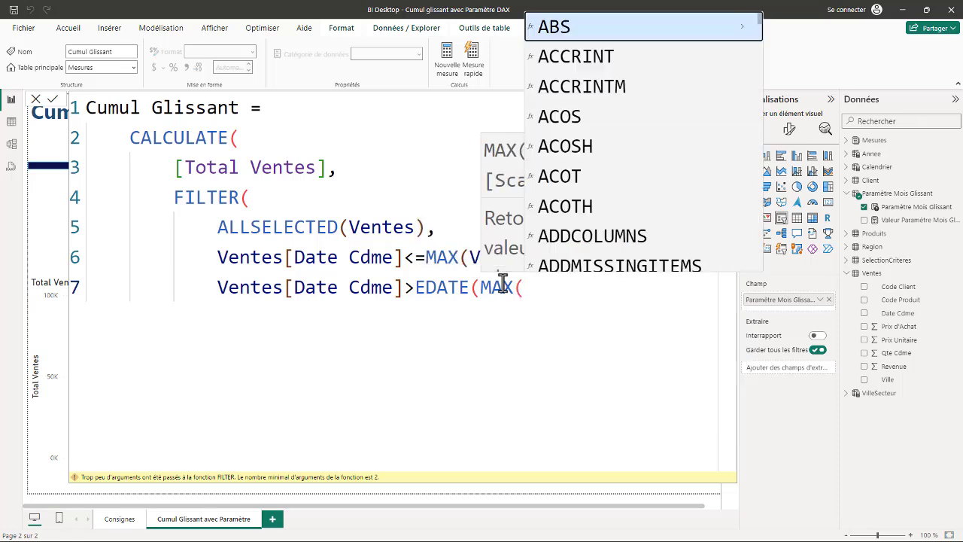
text(ventes)
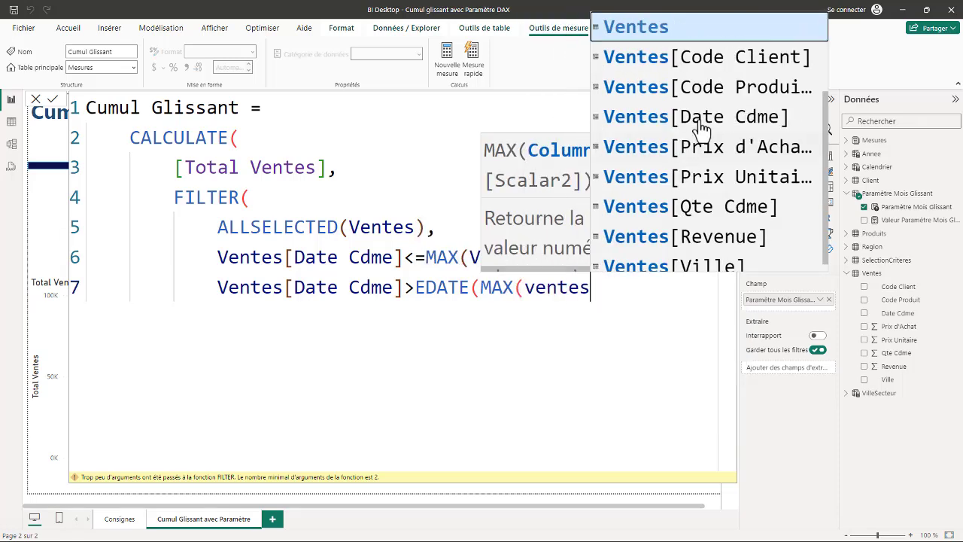
click(701, 118)
scroll(578, 304, down, 2)
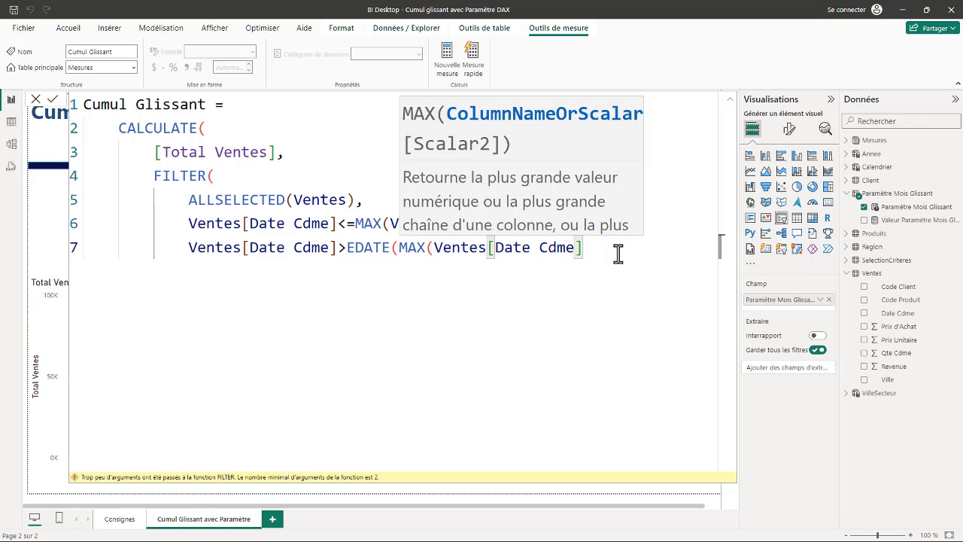
text(),-)
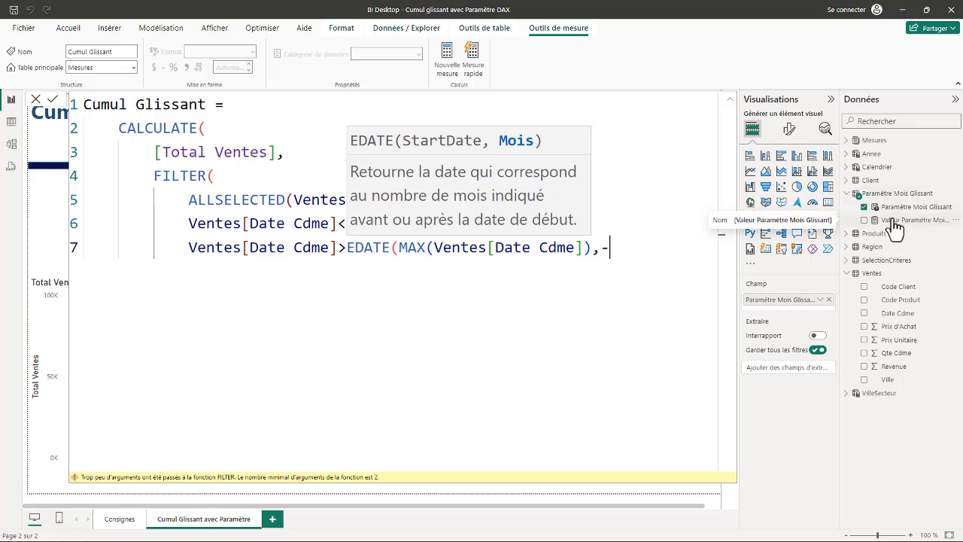
Step: Insert [Valeur Paramètre Mois Glissant] as the EDATE offset, then close EDATE, FILTER and CALCULATE on separate lines
text(v)
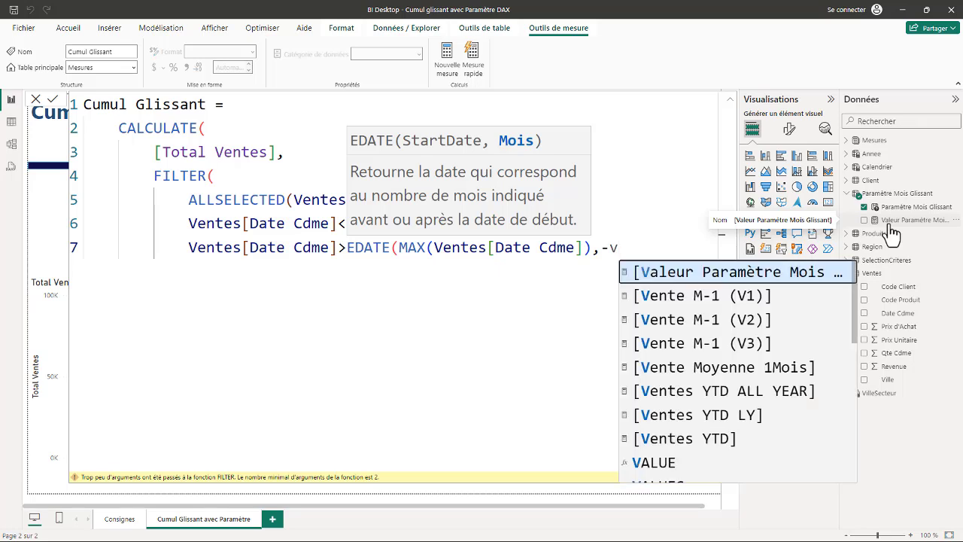
text(a)
click(787, 274)
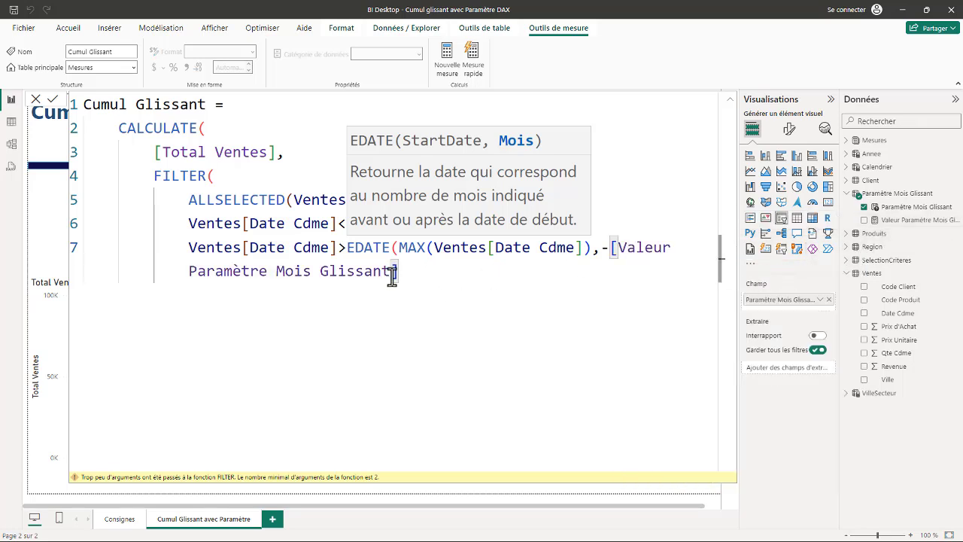
text())
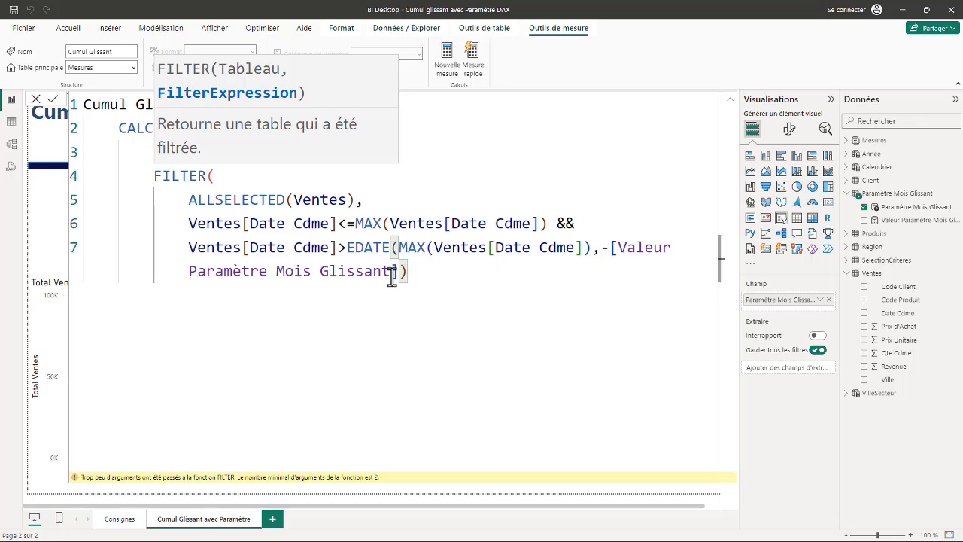
key(shift+Return)
text())
key(shift+Return)
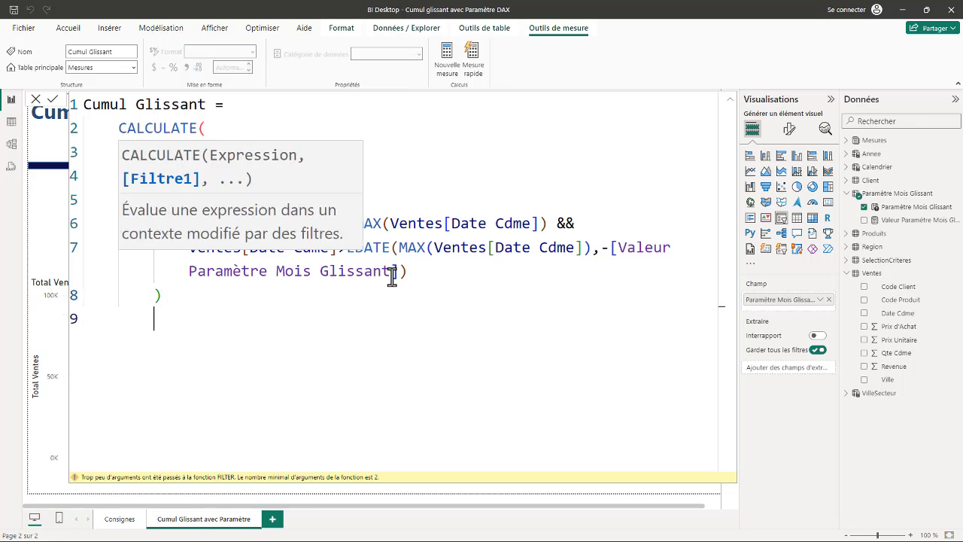
text())
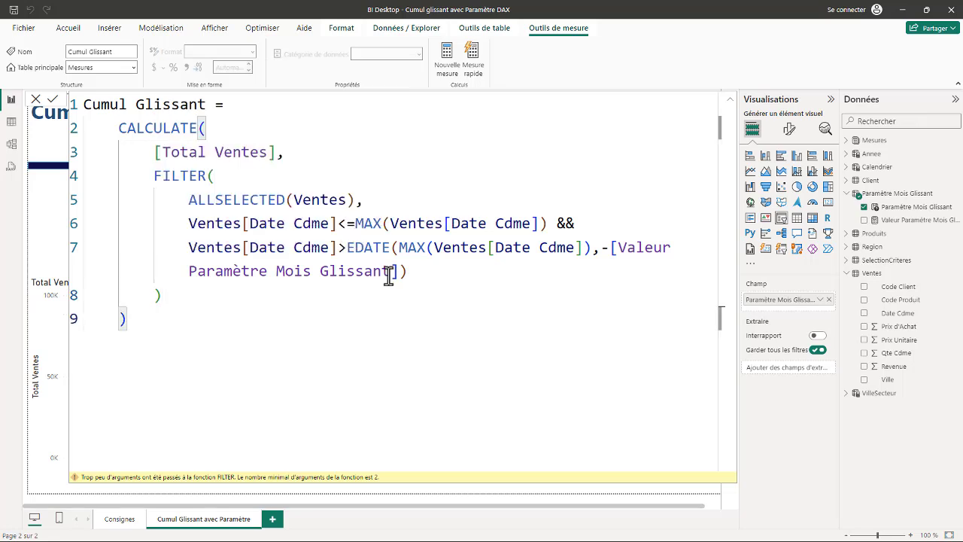
Step: Add a blank comment line after 'Cumul Glissant =' and review the negated month parameter reference
click(264, 108)
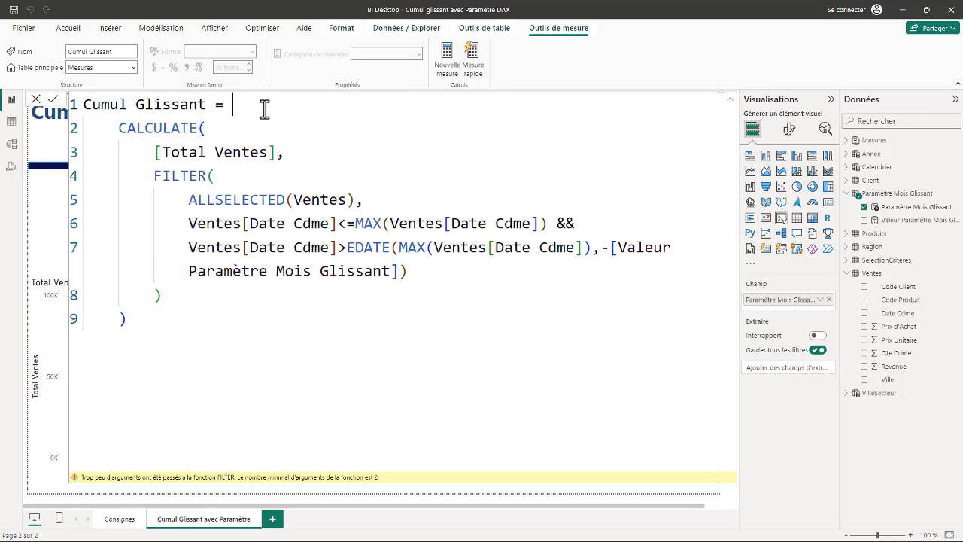
key(shift+Return)
text(// Calcul permettant de créer un cumul avec paramètres des mois)
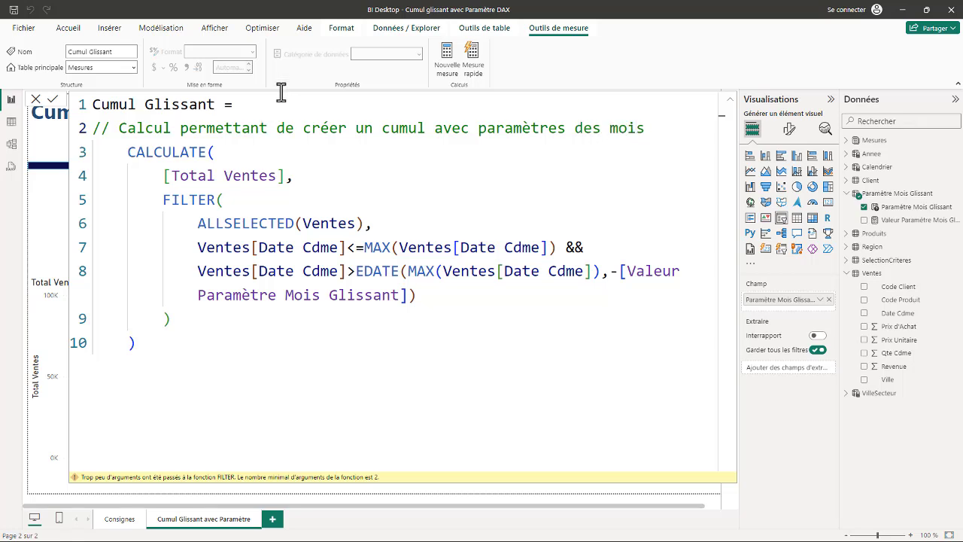
drag(610, 271, 653, 270)
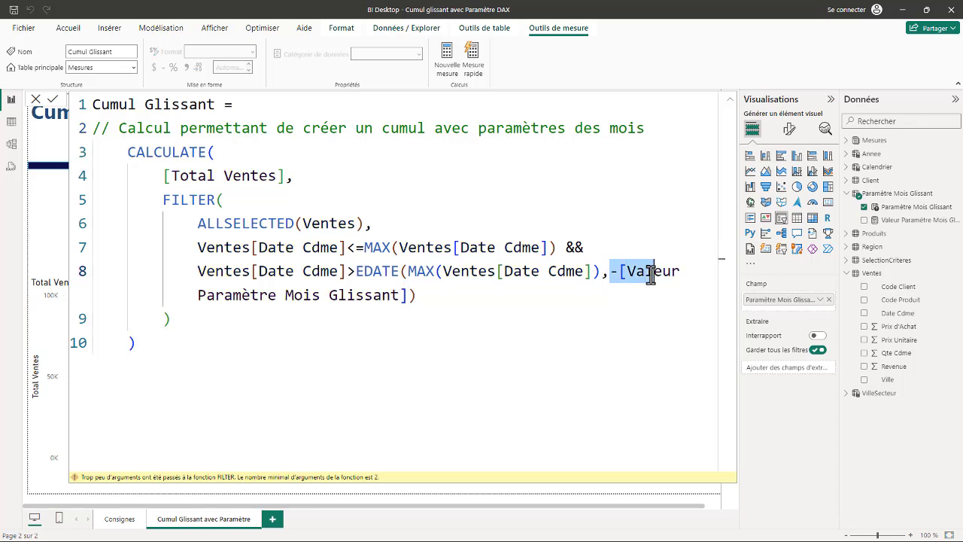
click(143, 344)
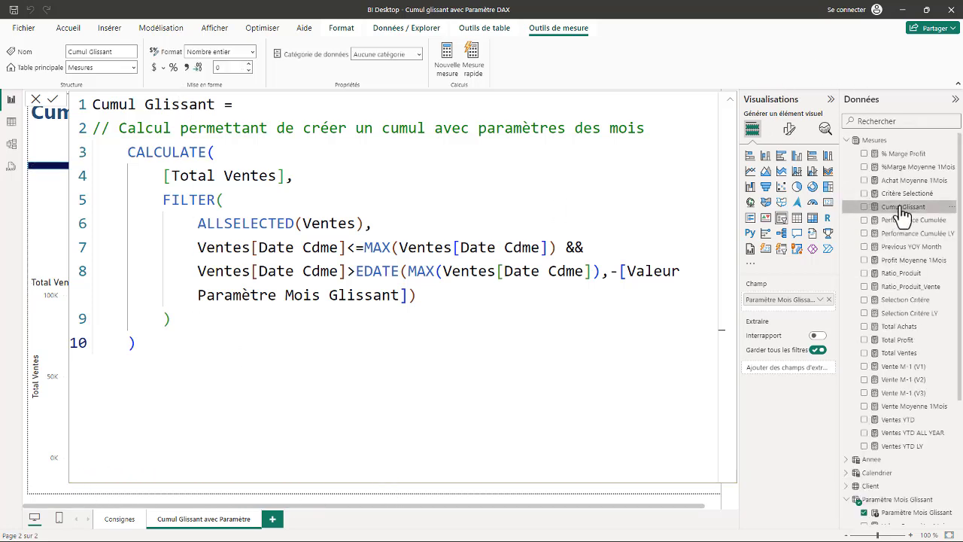
click(728, 101)
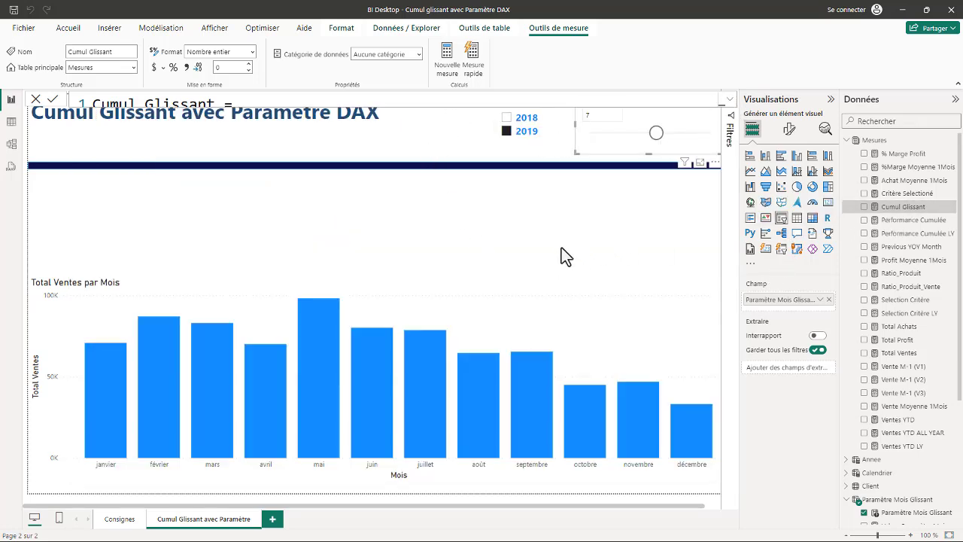
click(472, 288)
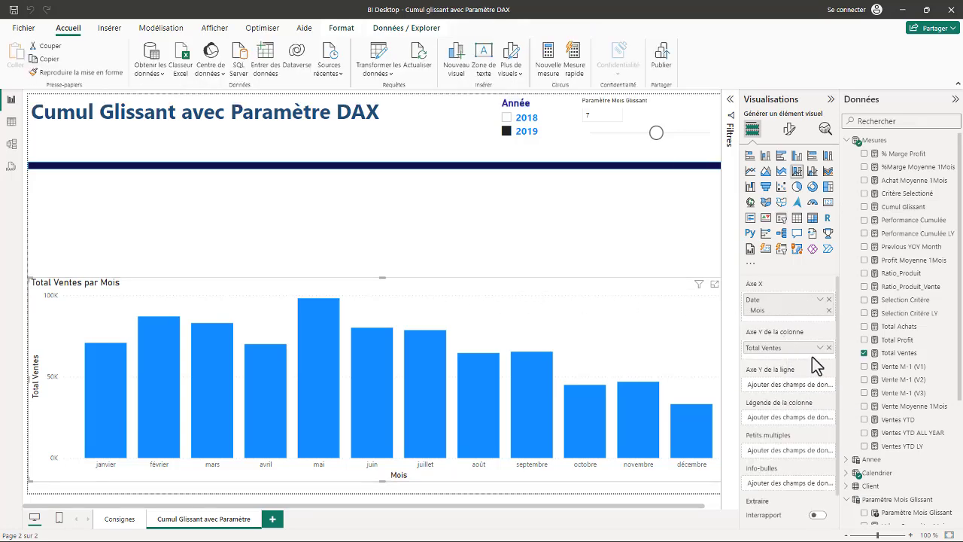
mouse_move(903, 206)
mouse_down()
mouse_move(826, 355)
mouse_move(799, 385)
mouse_up()
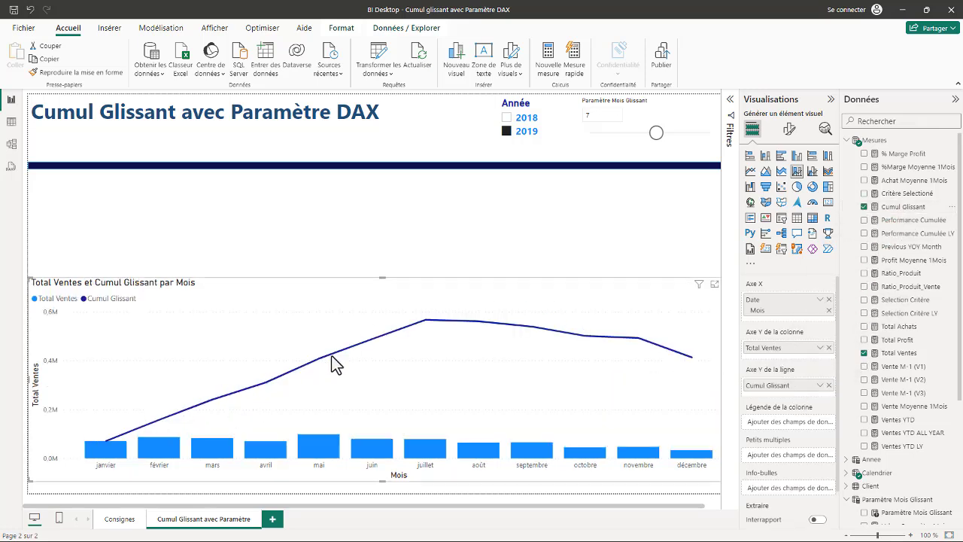
Step: Slide Paramètre Mois Glissant from 7 through 5, 3, 5, 6 and 12, ending back at 6
drag(656, 133, 634, 134)
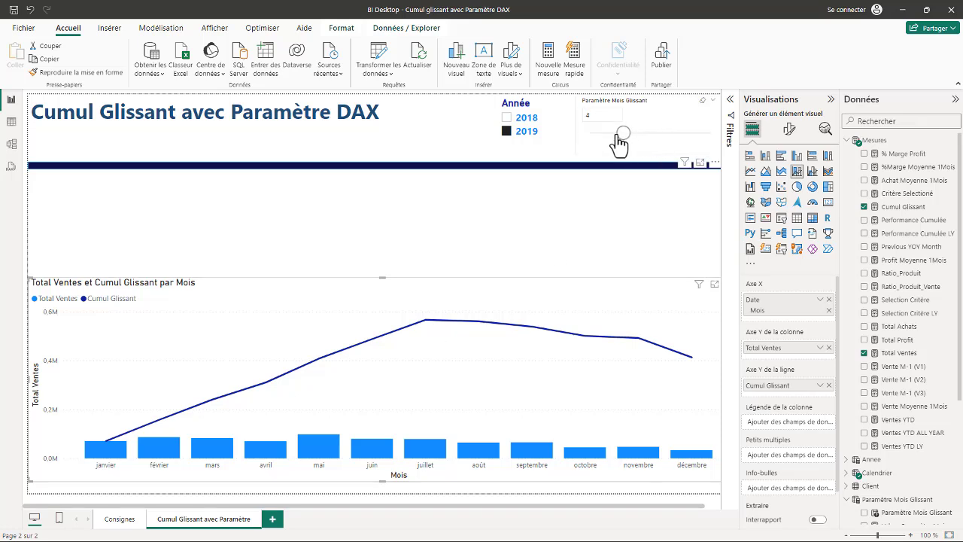
drag(634, 134, 613, 134)
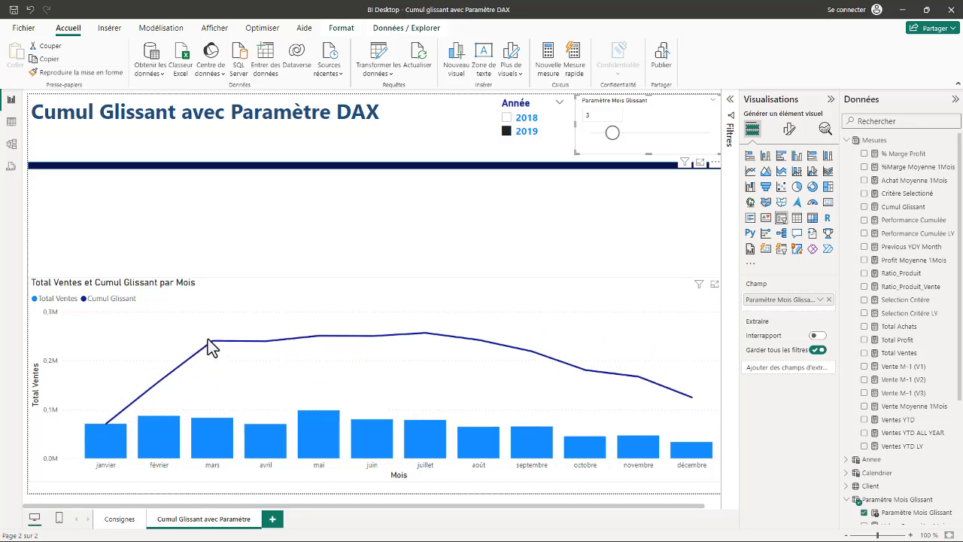
drag(613, 133, 632, 136)
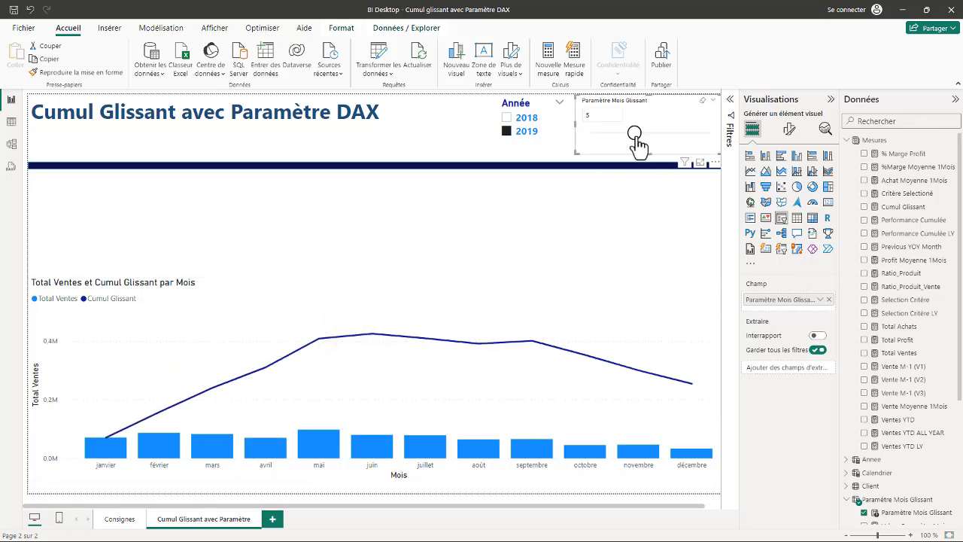
drag(635, 133, 645, 134)
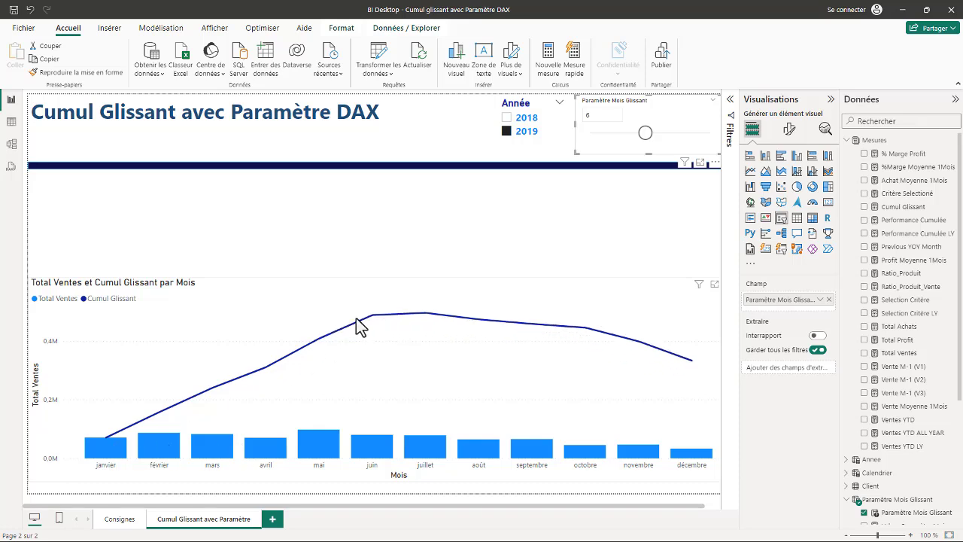
drag(646, 135, 727, 135)
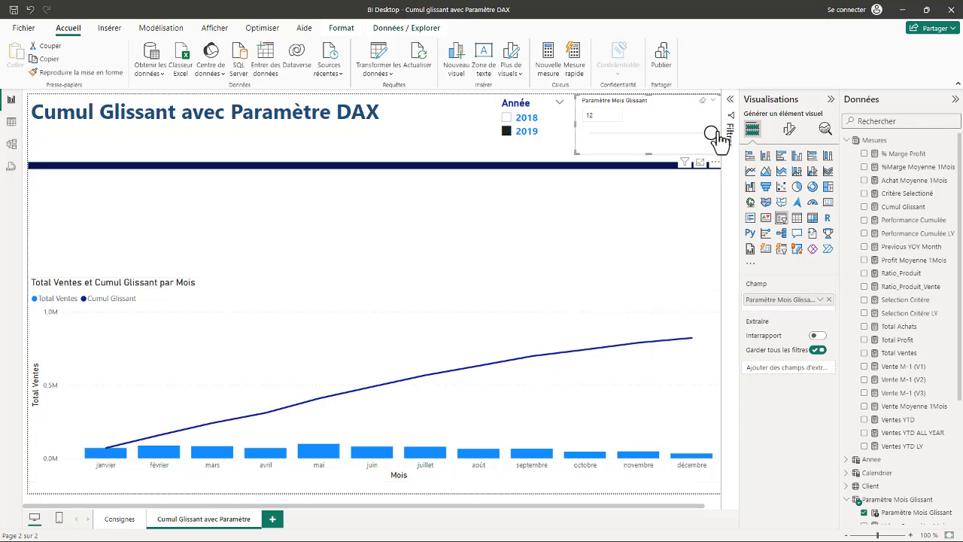
drag(712, 134, 654, 149)
Step: Make the combo chart taller and bring up its format settings
click(414, 299)
mouse_move(383, 276)
mouse_down()
mouse_move(378, 229)
mouse_move(378, 240)
mouse_up()
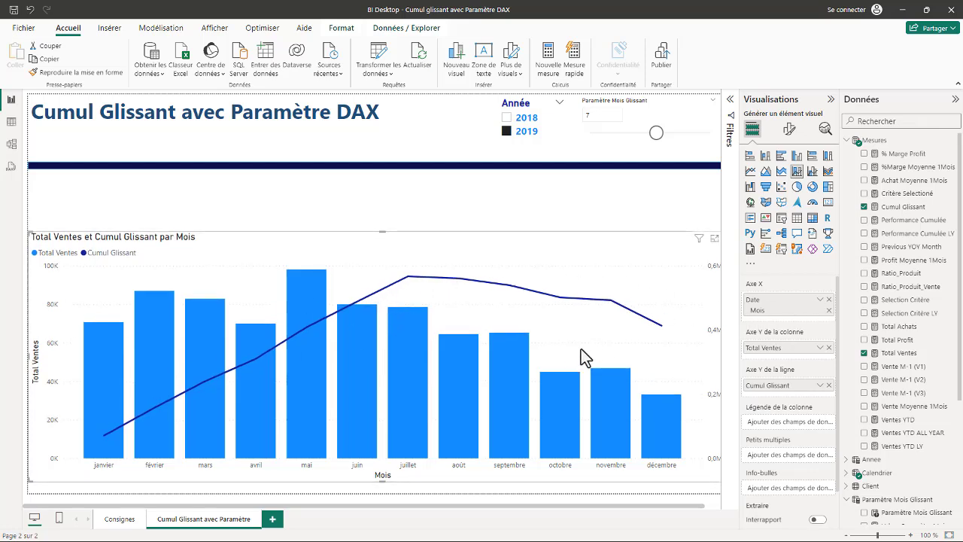
click(789, 128)
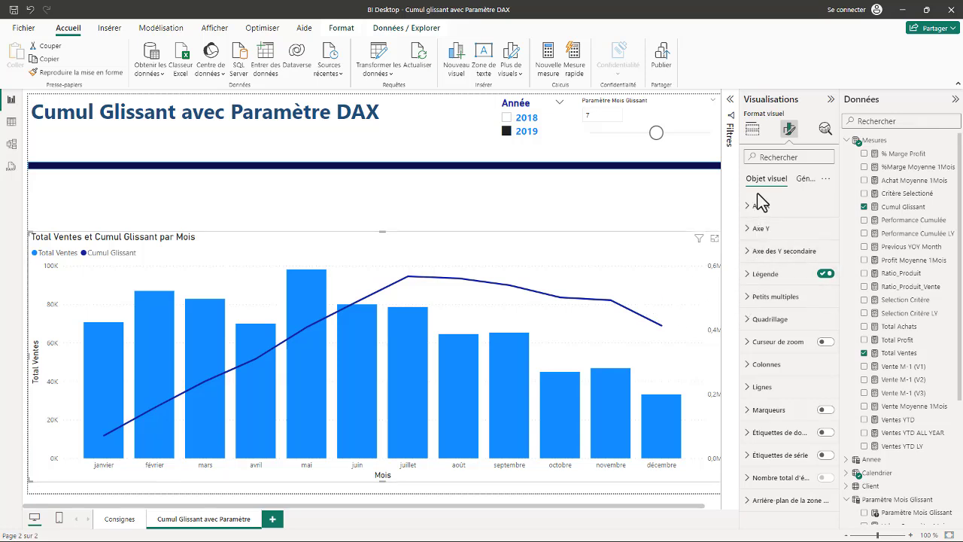
click(747, 230)
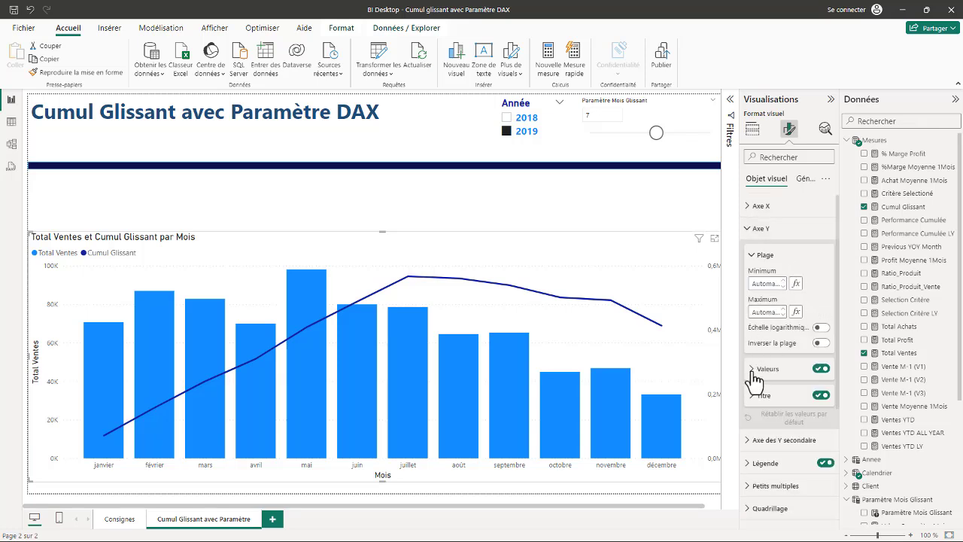
click(754, 228)
Step: Turn on data labels with a background and place the line labels above the points
click(778, 432)
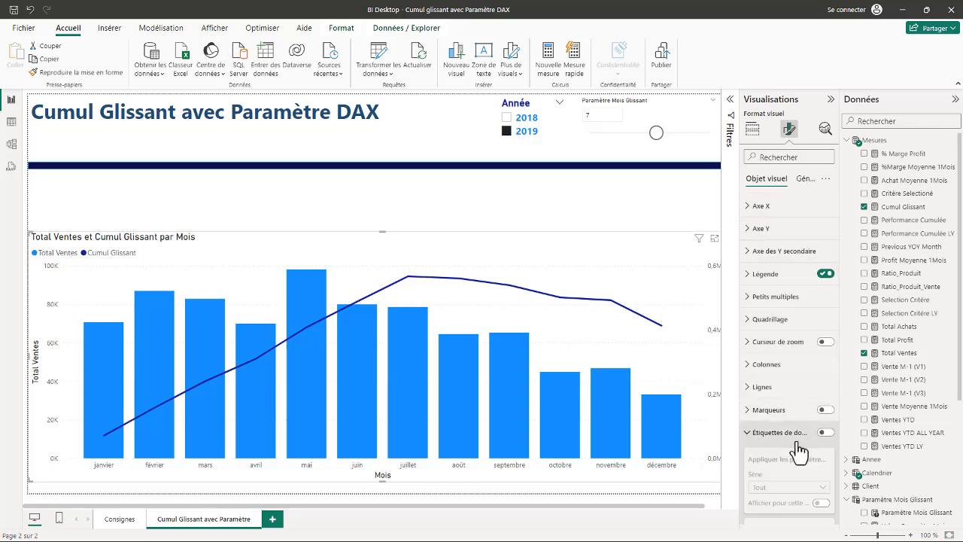
click(826, 432)
scroll(820, 406, down, 3)
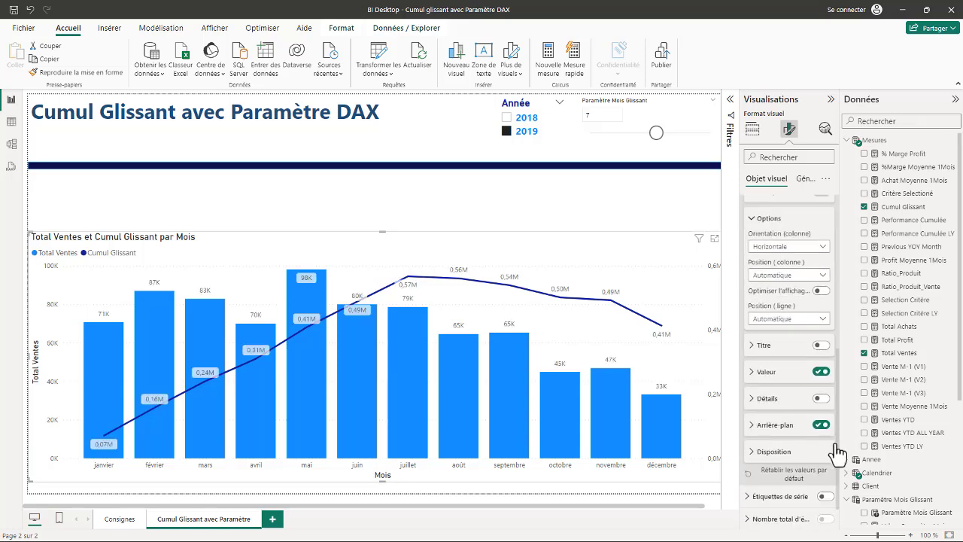
click(820, 395)
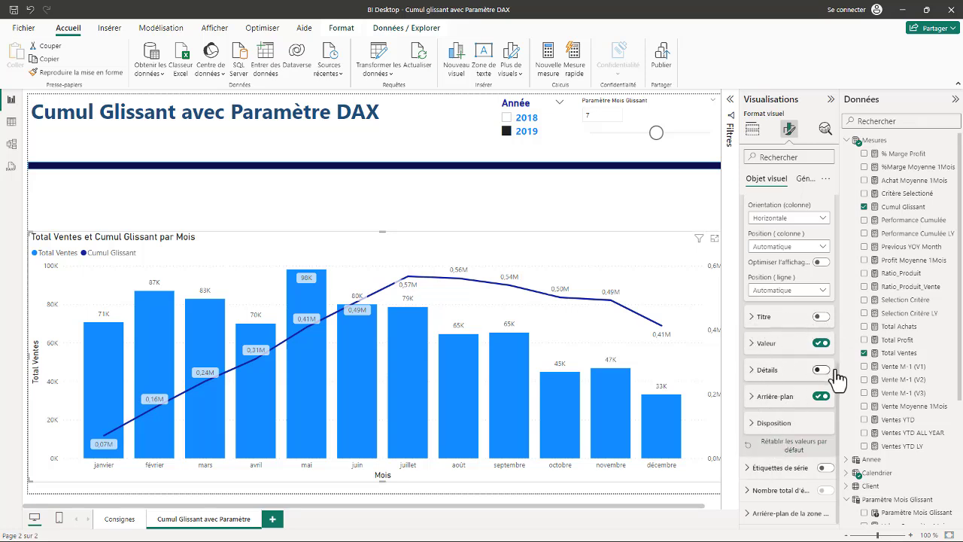
scroll(836, 376, up, 2)
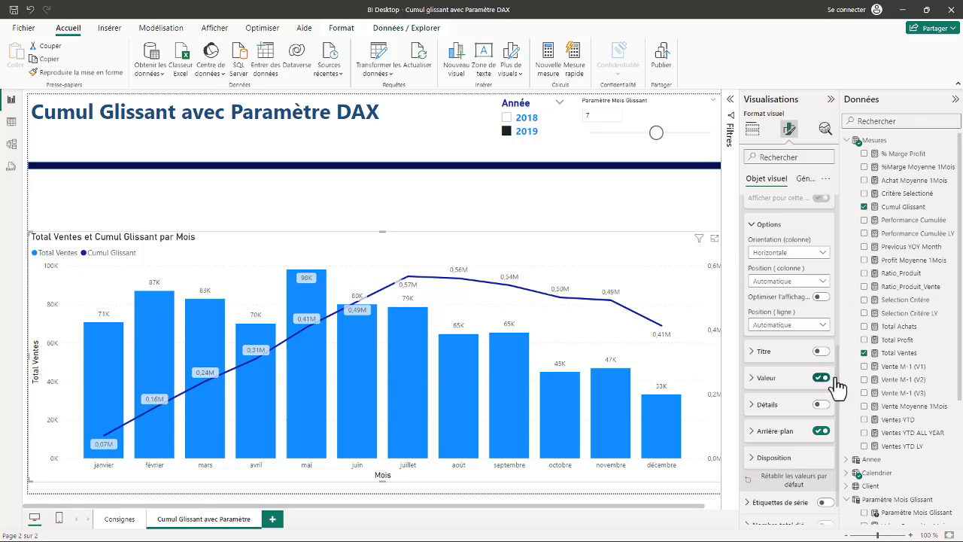
click(823, 325)
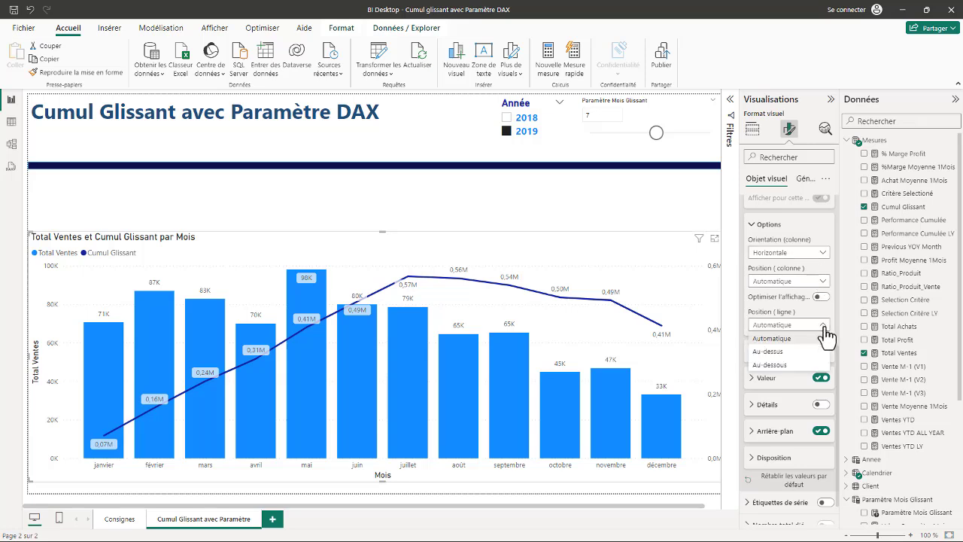
click(783, 358)
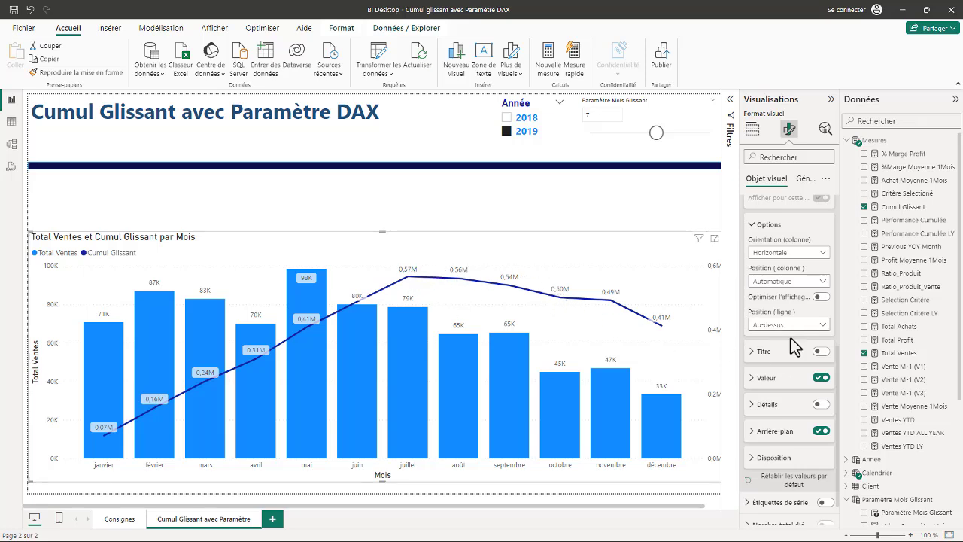
Step: Format the label values in thousands, coloured red and bold
click(754, 378)
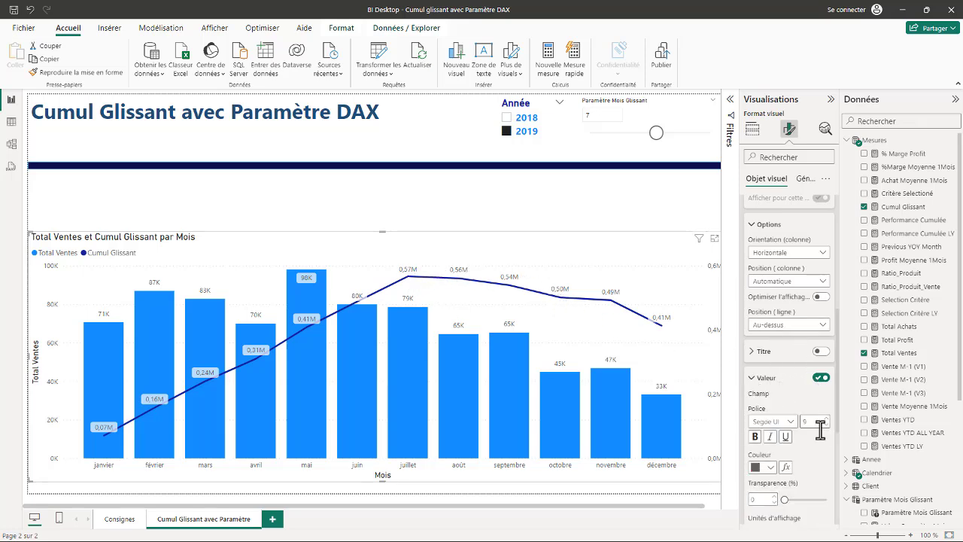
scroll(827, 376, down, 1)
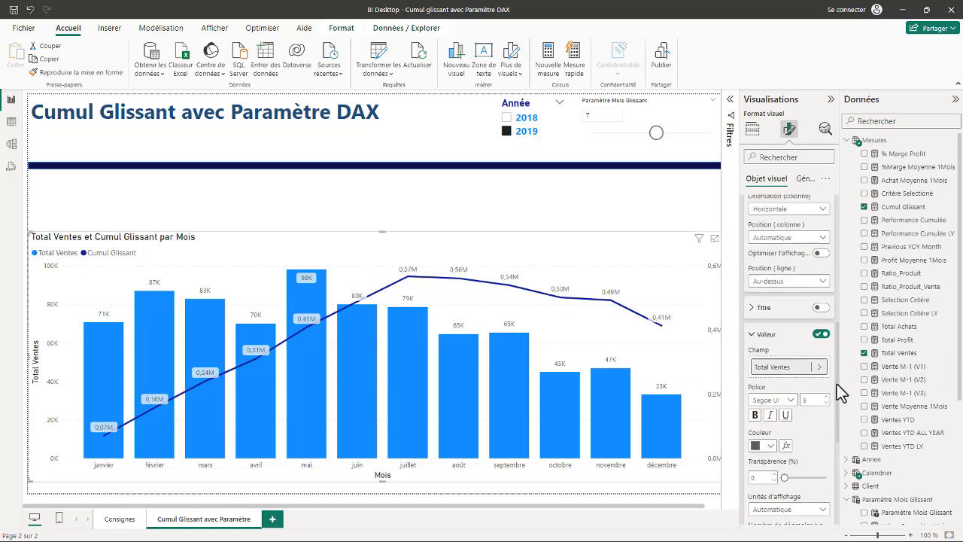
scroll(828, 384, down, 2)
click(825, 412)
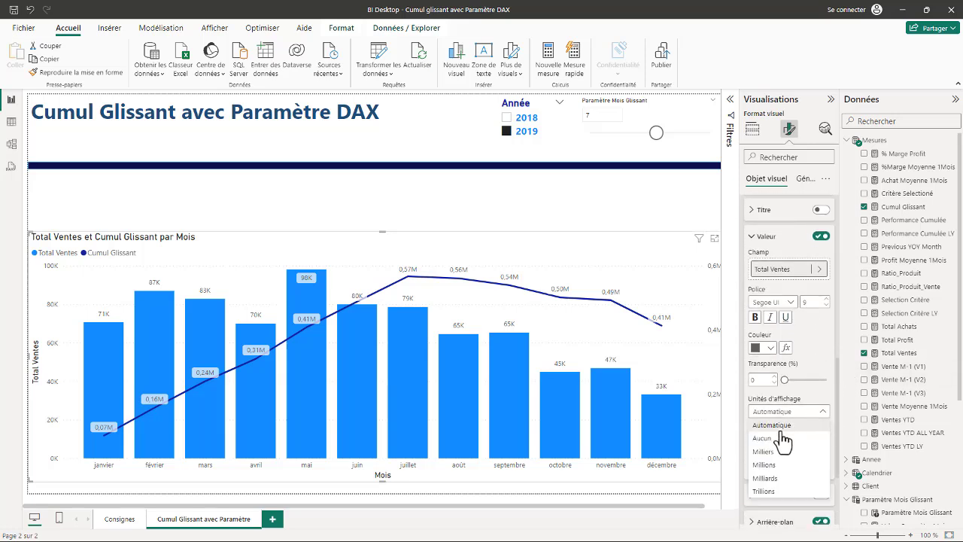
click(765, 451)
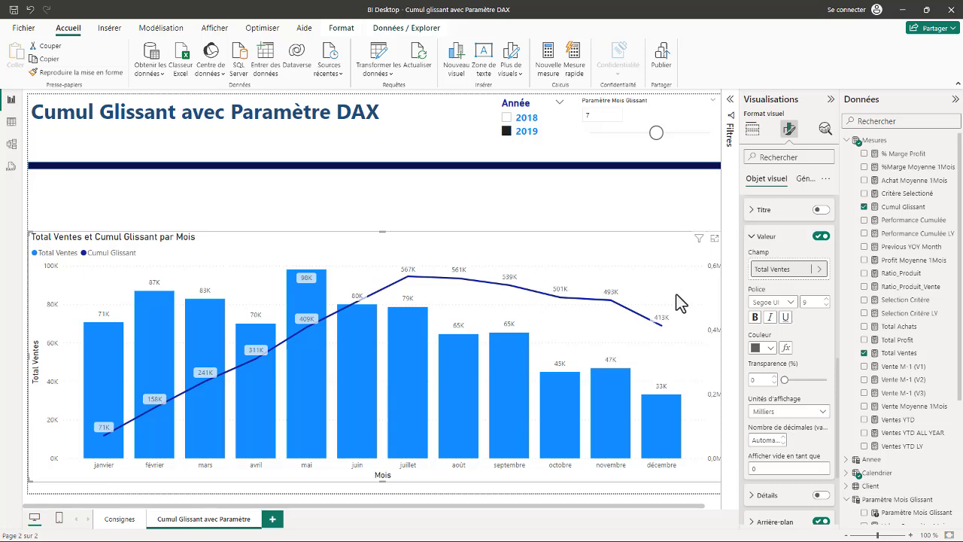
click(769, 347)
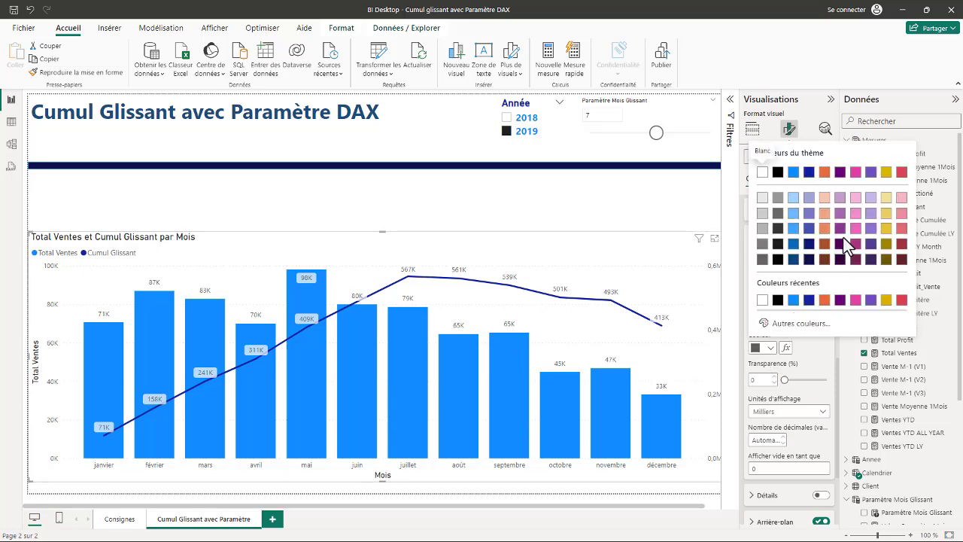
click(902, 174)
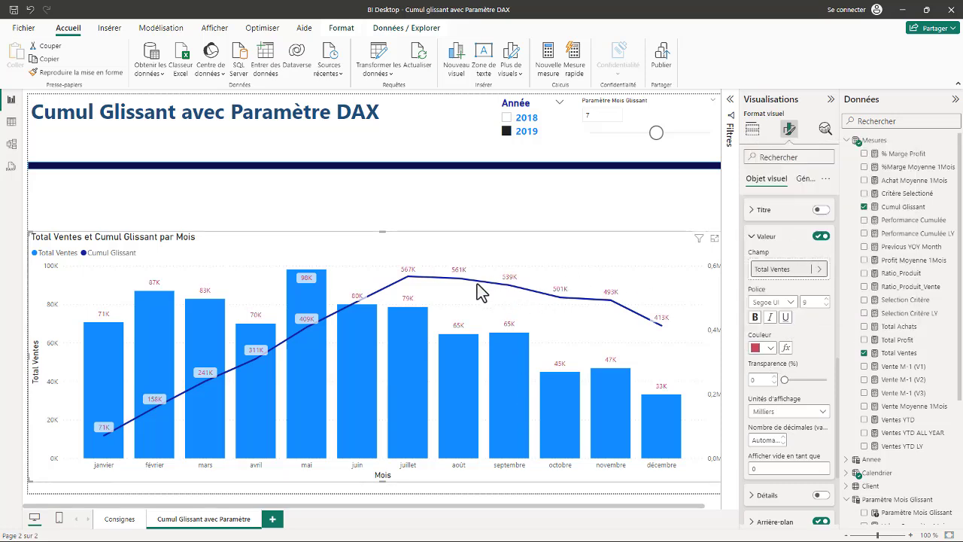
click(755, 317)
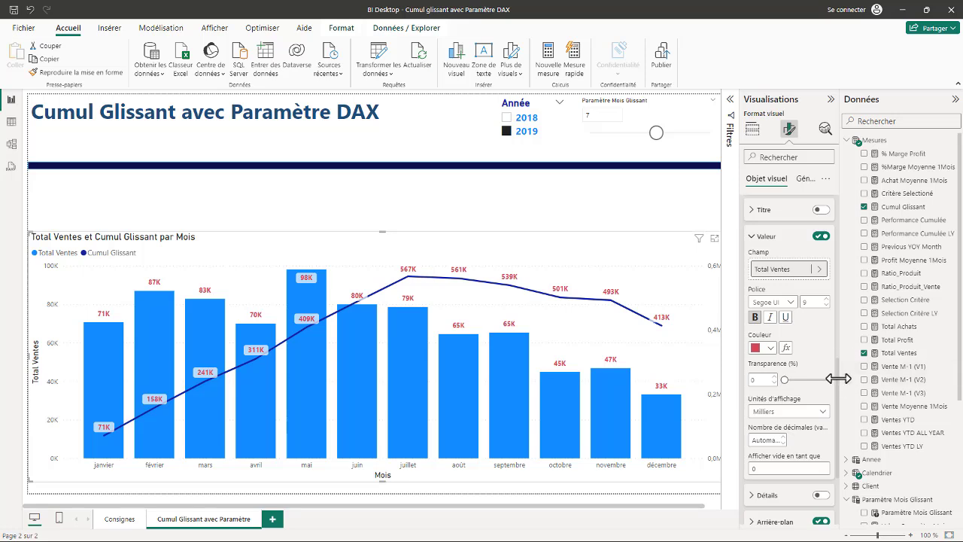
scroll(756, 376, up, 5)
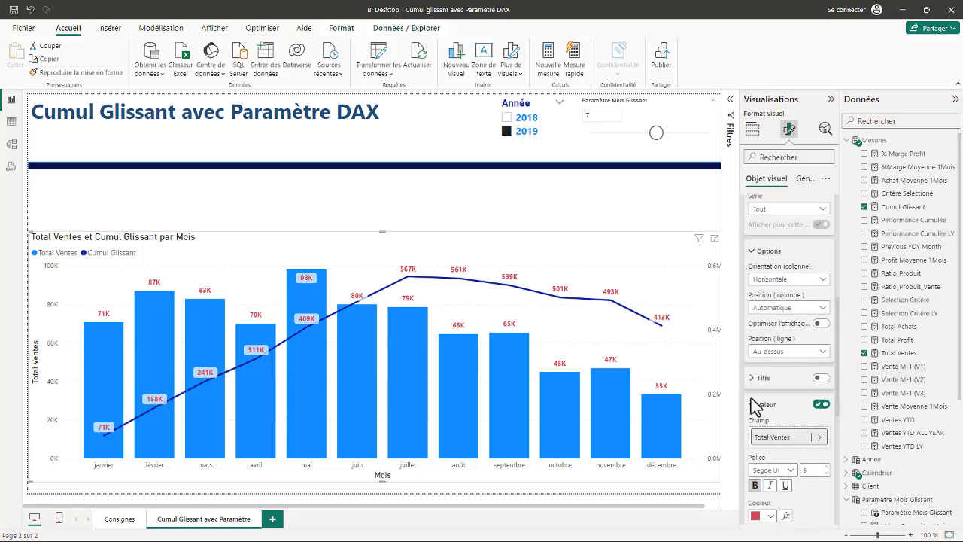
click(751, 403)
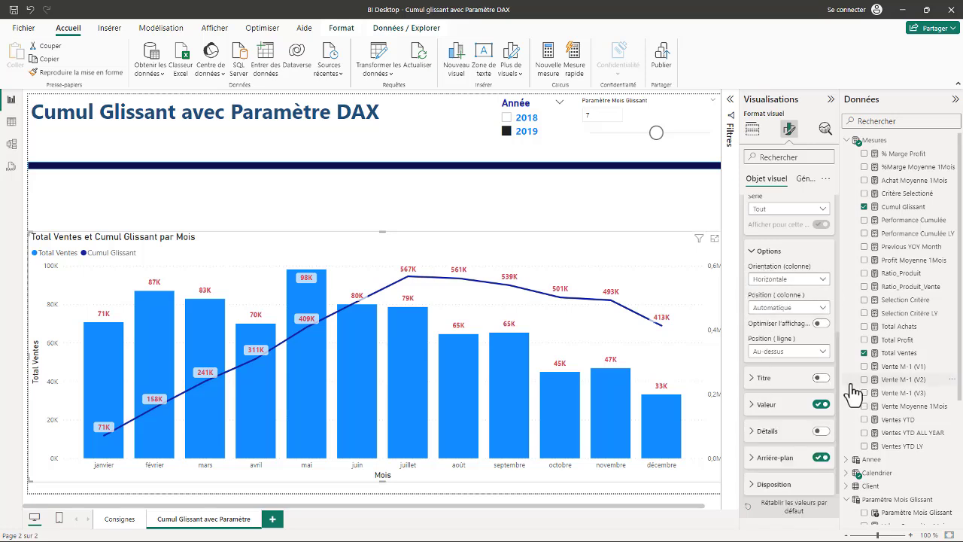
drag(837, 392, 835, 323)
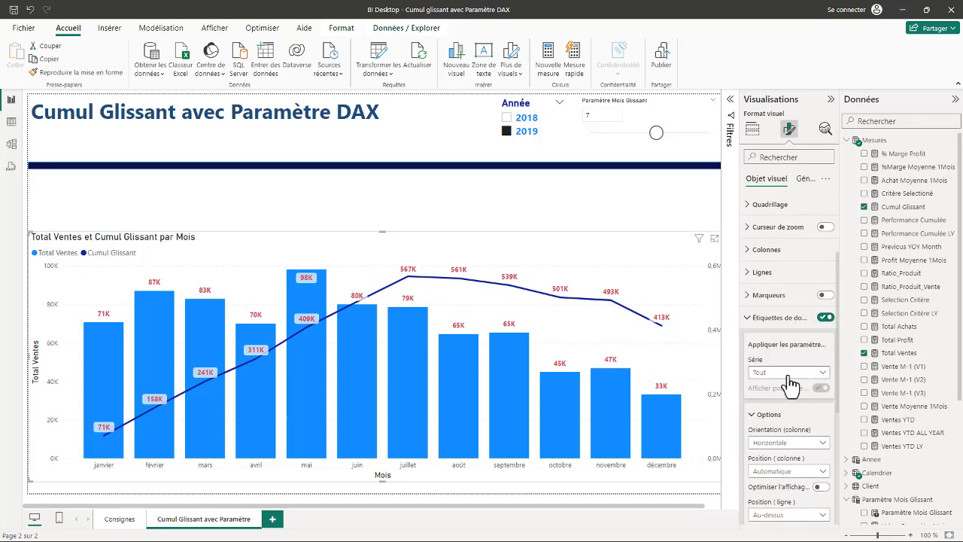
Step: Colour the Total Ventes bar value labels dark blue instead of red
click(819, 374)
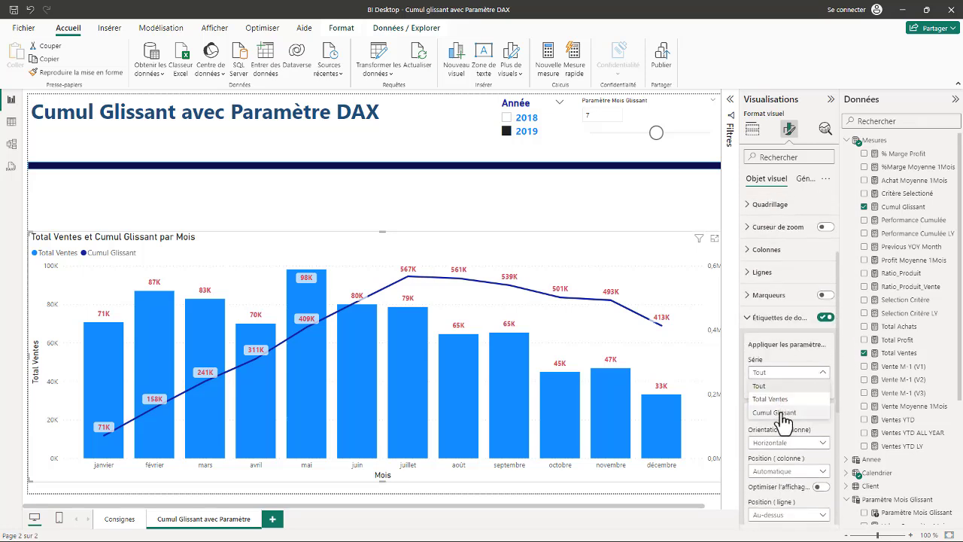
click(781, 400)
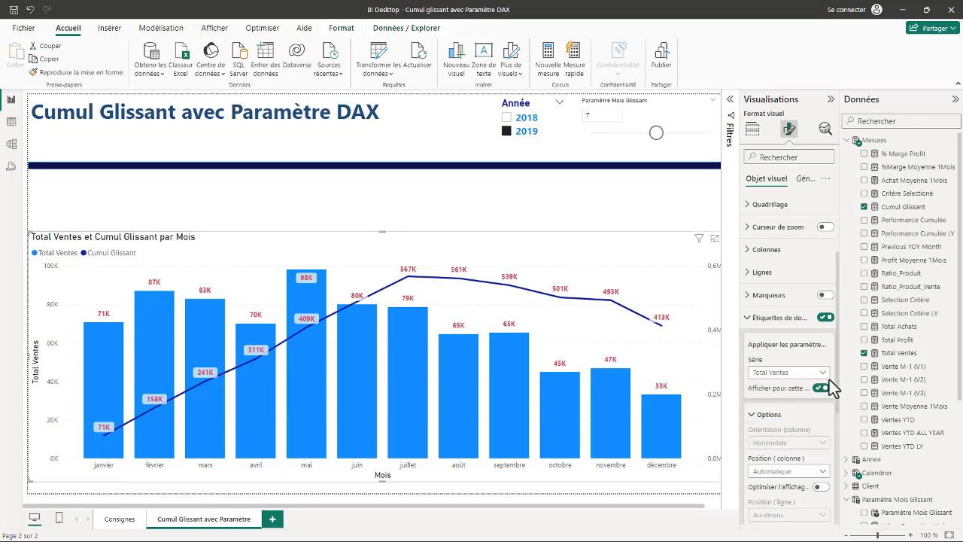
scroll(828, 406, down, 5)
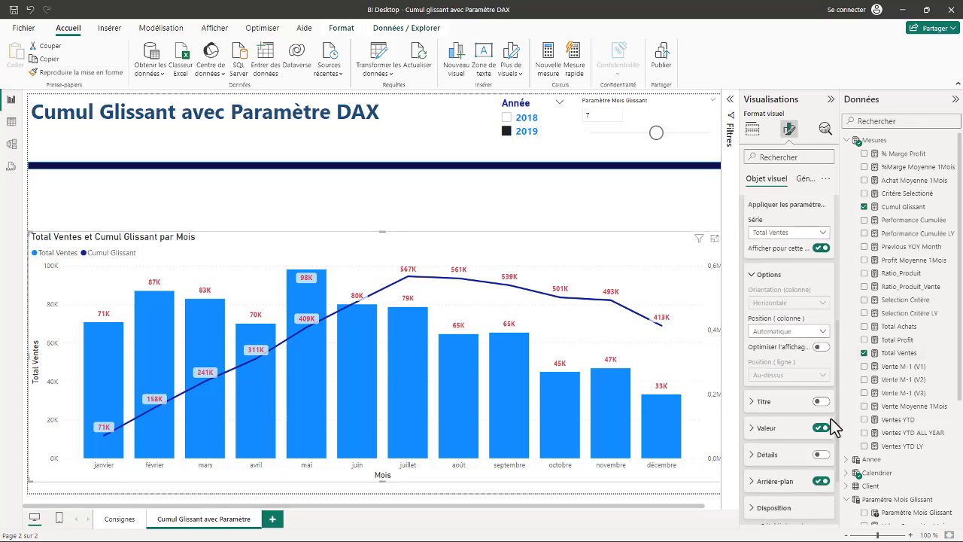
click(755, 415)
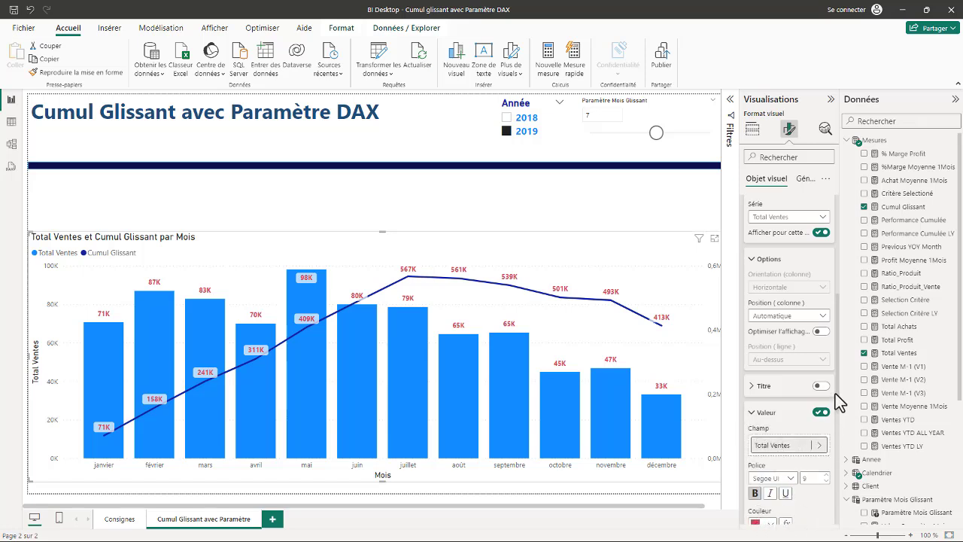
scroll(828, 421, down, 3)
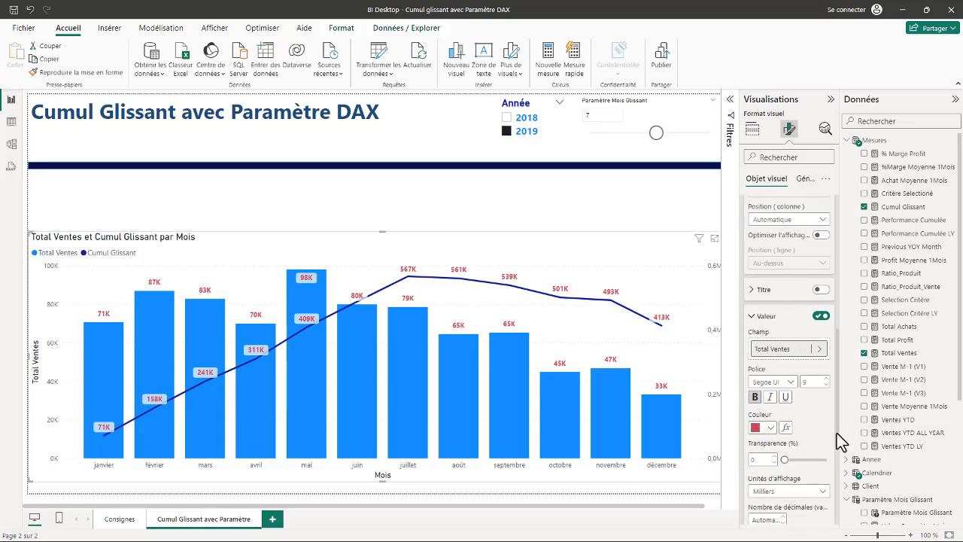
click(770, 411)
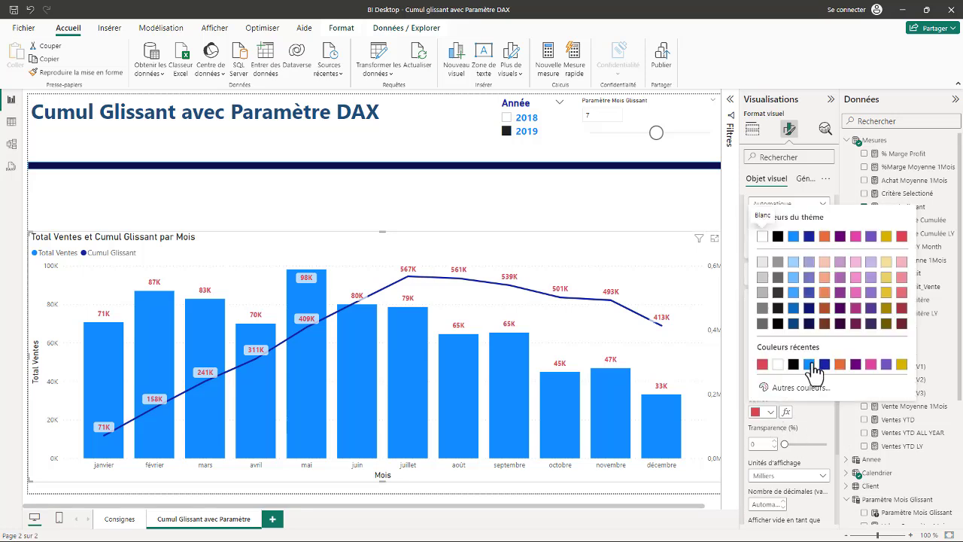
click(791, 366)
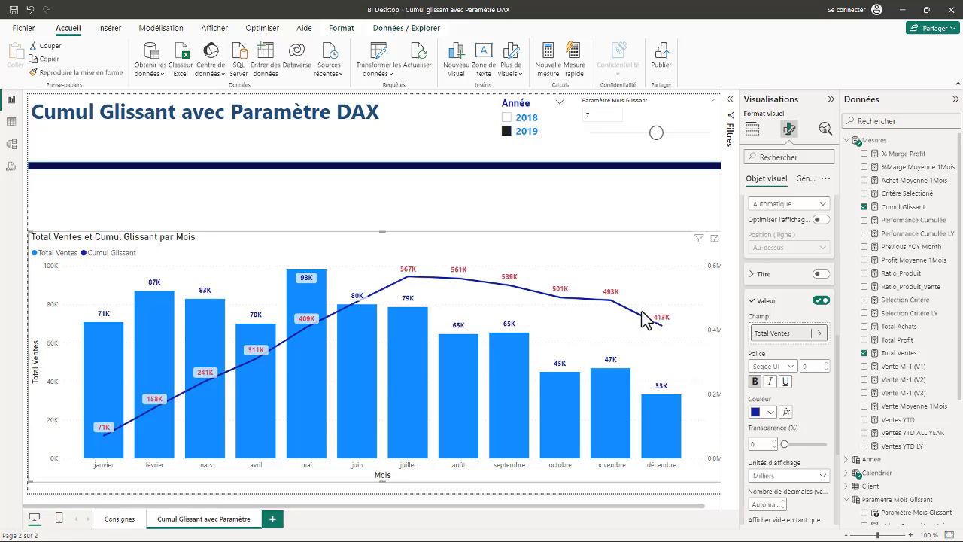
Step: Switch the data label series selection to Cumul Glissant
drag(841, 369, 839, 269)
click(824, 363)
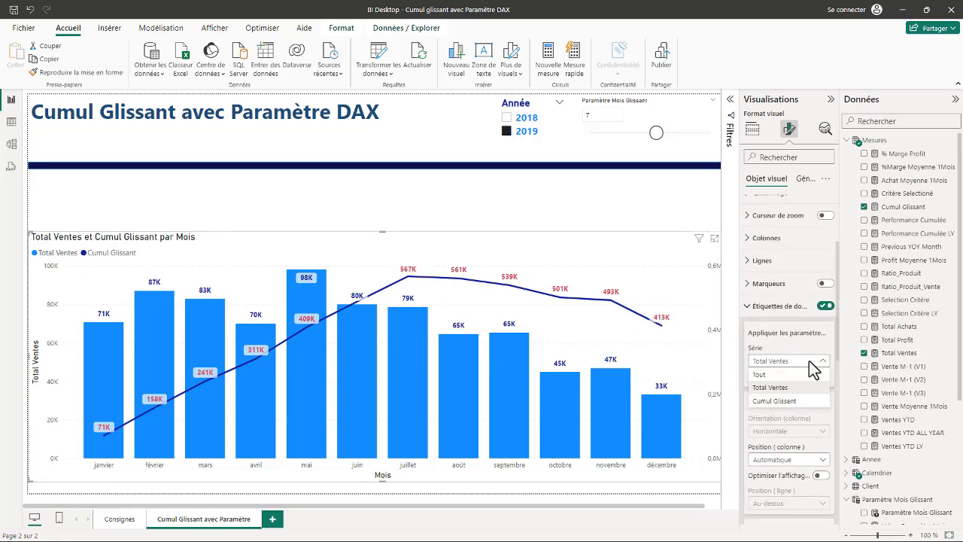
click(778, 410)
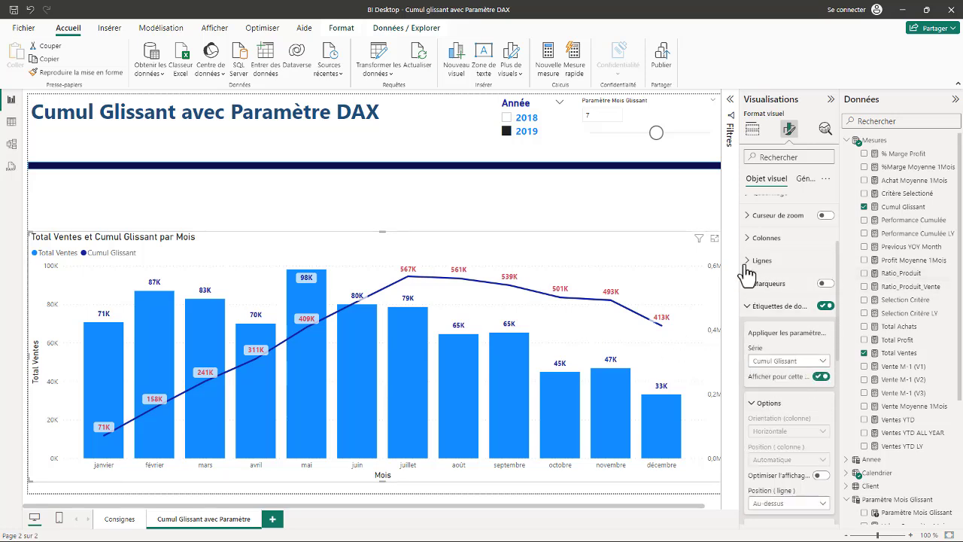
Step: Set the Cumul Glissant line colour to red under Lignes > Couleurs, then hide the format pane
click(773, 262)
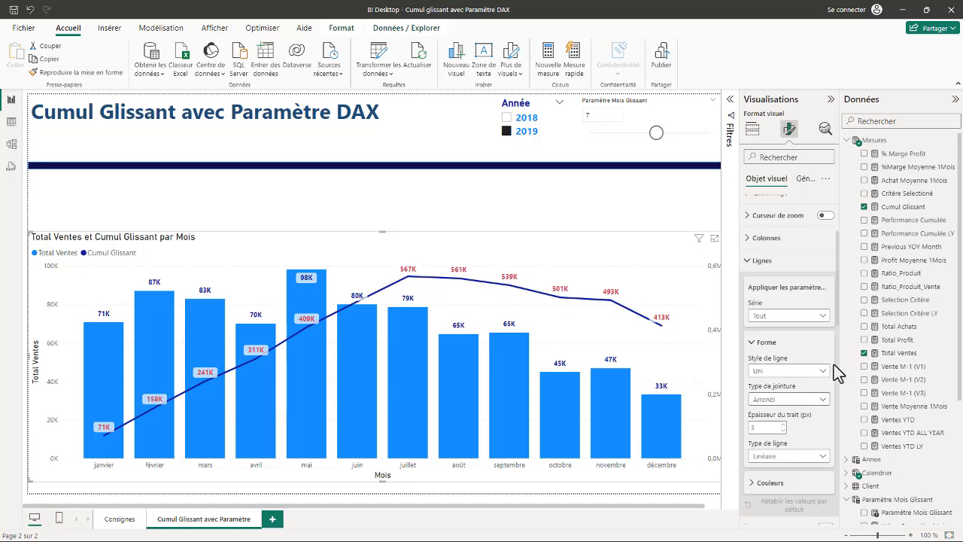
drag(837, 295, 836, 335)
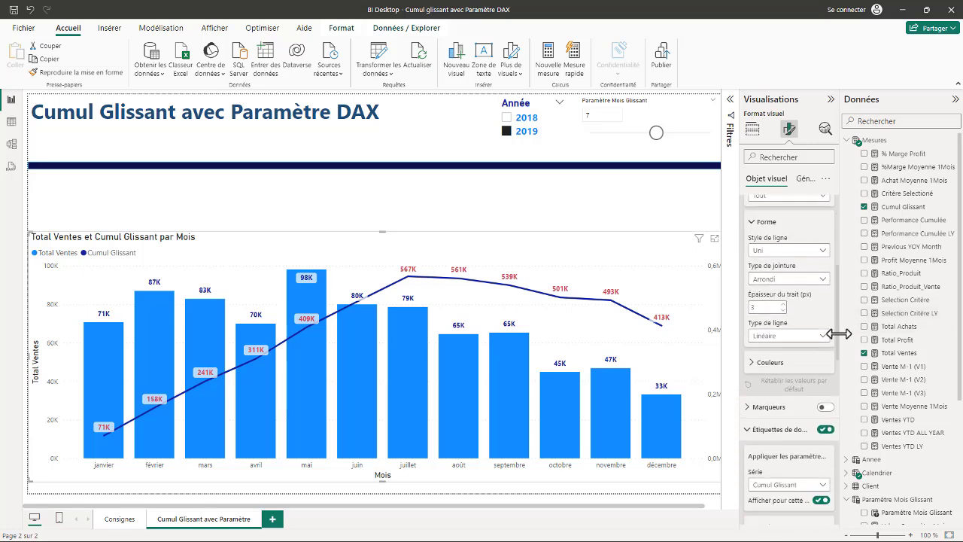
click(757, 340)
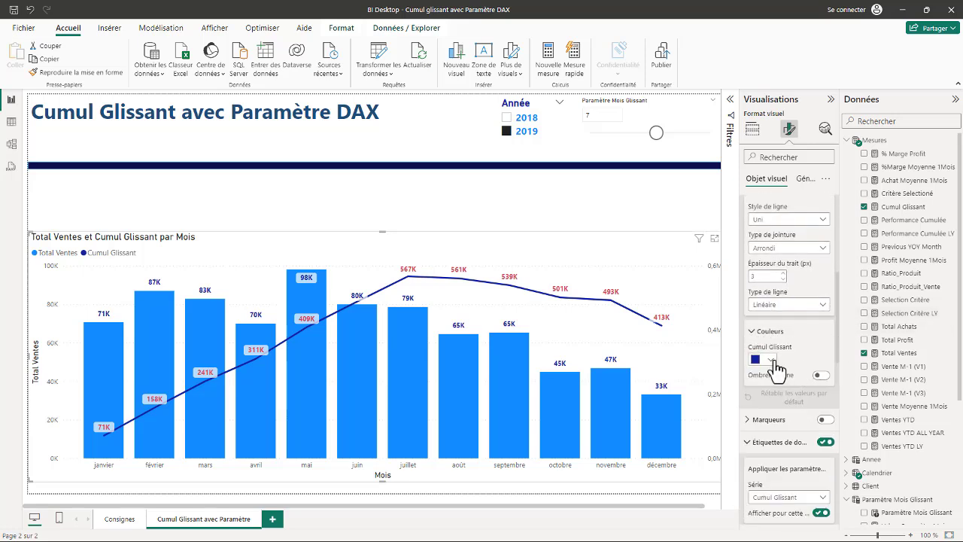
click(768, 360)
click(778, 314)
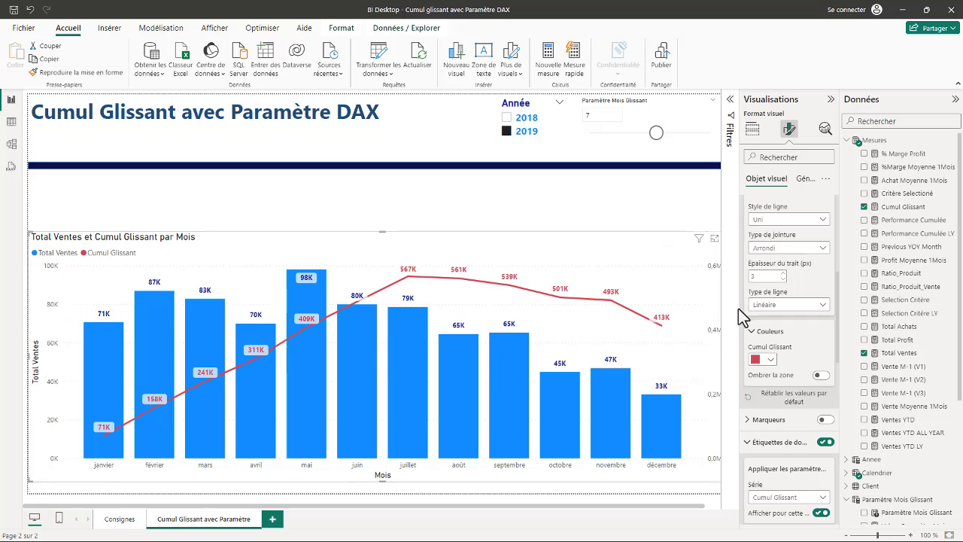
click(831, 99)
Step: Hide the field list and slide Paramètre Mois Glissant through 9 and 6, leaving it at 5
click(956, 99)
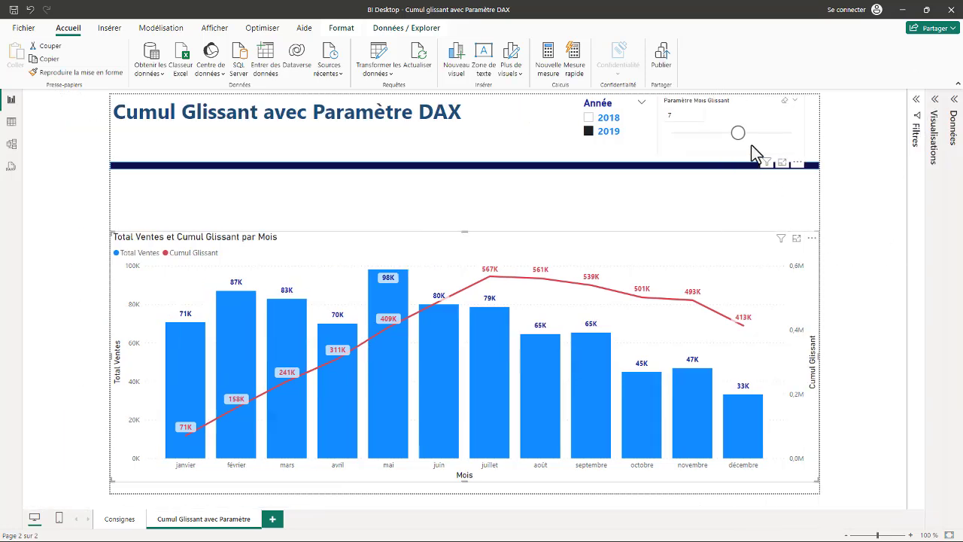
mouse_move(737, 133)
mouse_down()
mouse_move(760, 134)
mouse_move(716, 134)
mouse_up()
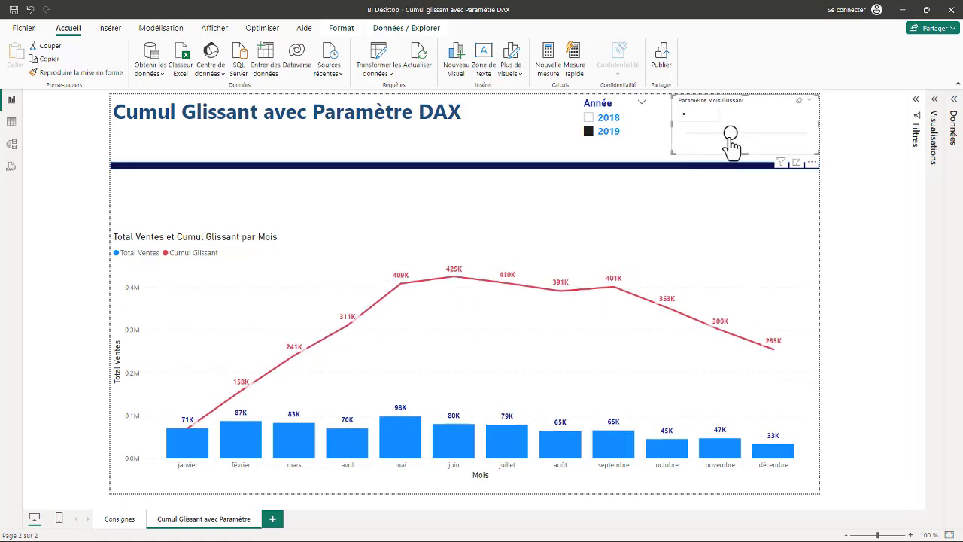
drag(730, 134, 775, 134)
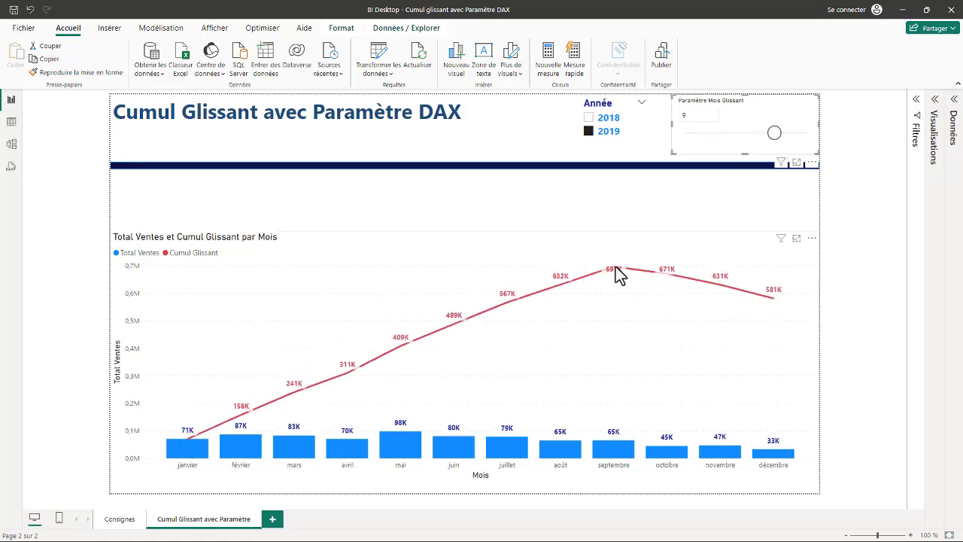
mouse_move(616, 271)
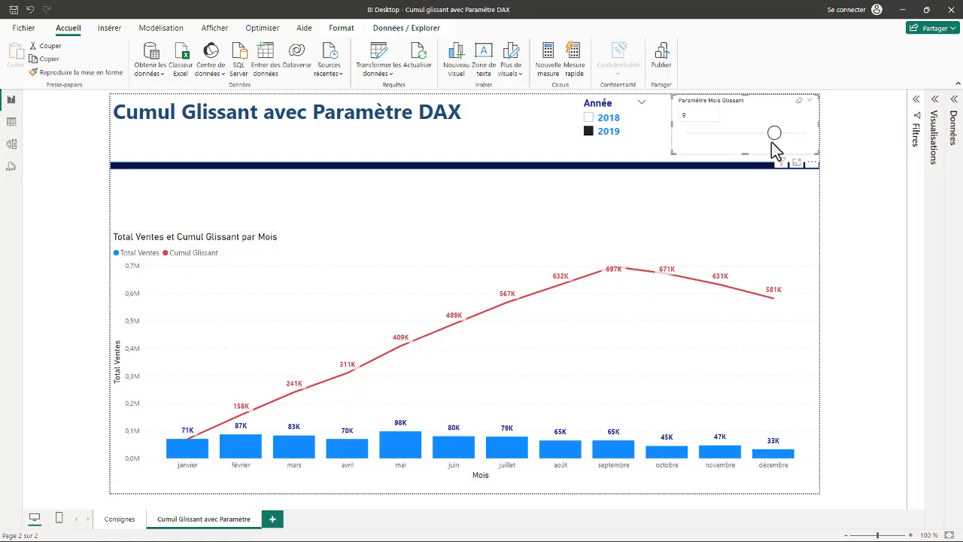
drag(773, 143, 741, 140)
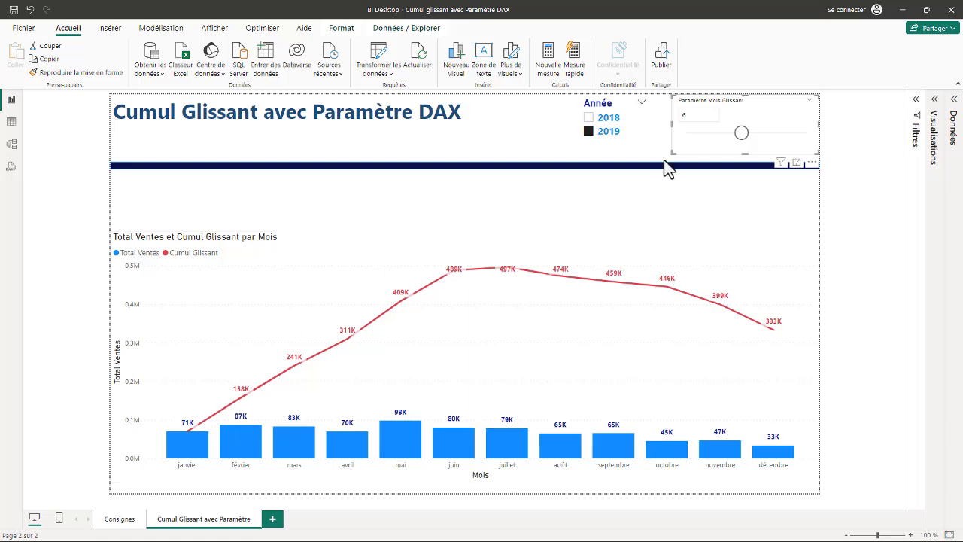
drag(741, 132, 730, 132)
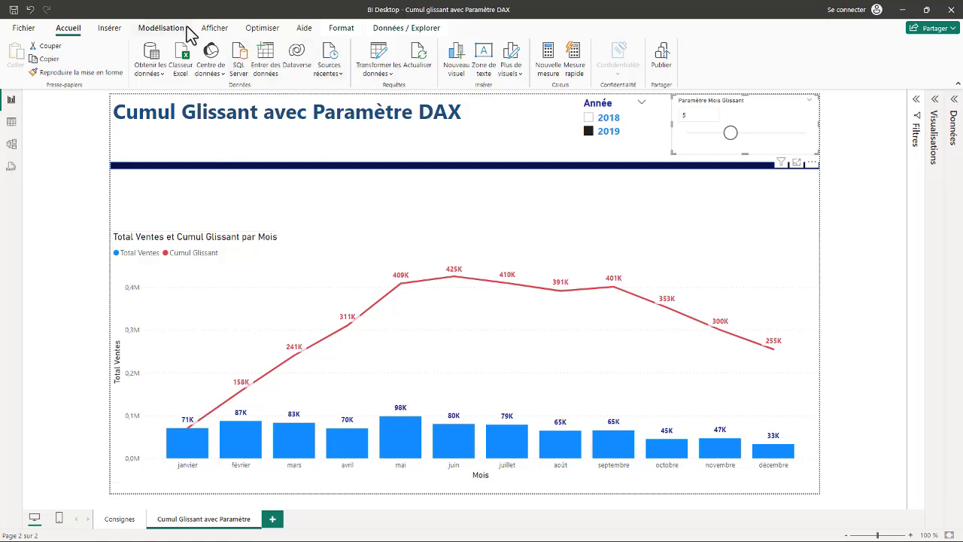
Step: Review the Cumul Glissant DAX formula's FILTER section, then filter the Année slicer to 2018
click(161, 29)
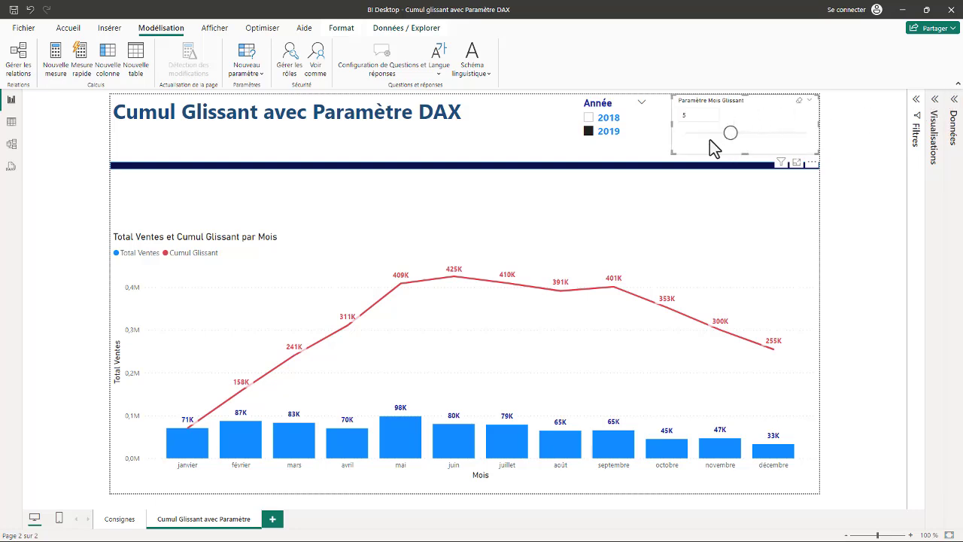
click(954, 105)
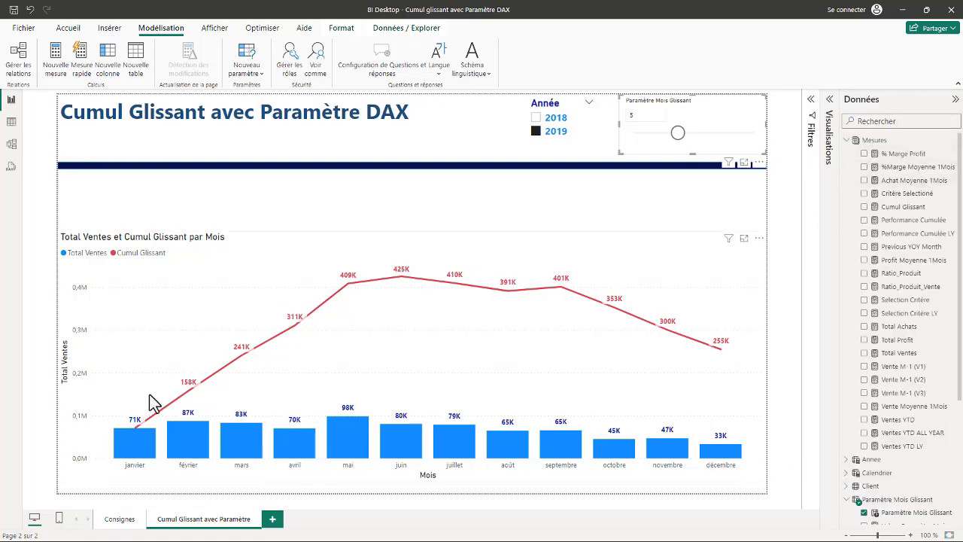
click(903, 208)
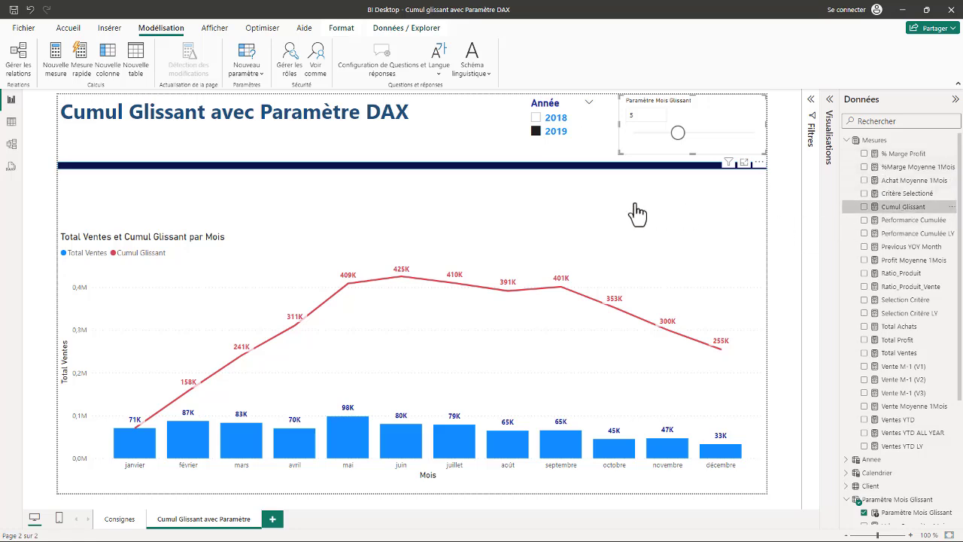
click(810, 103)
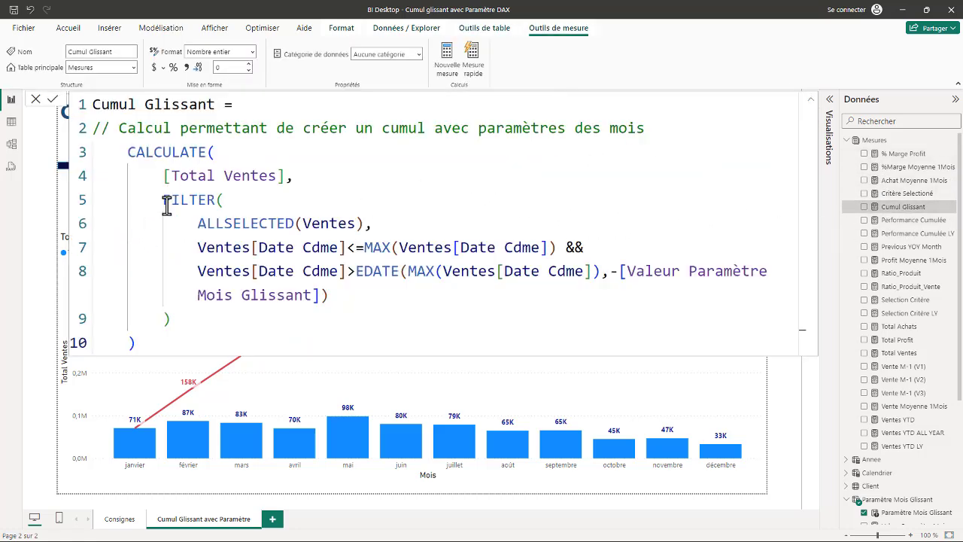
drag(164, 200, 462, 287)
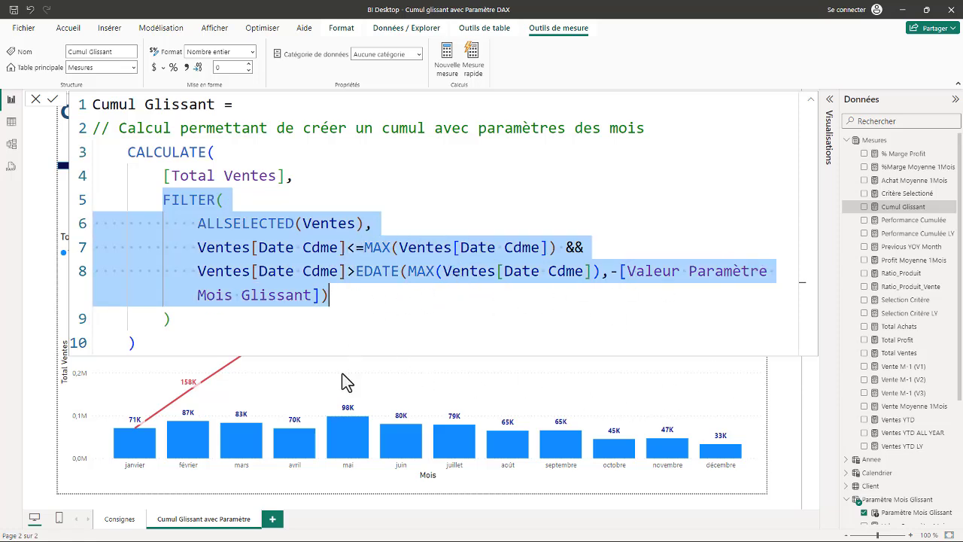
click(811, 100)
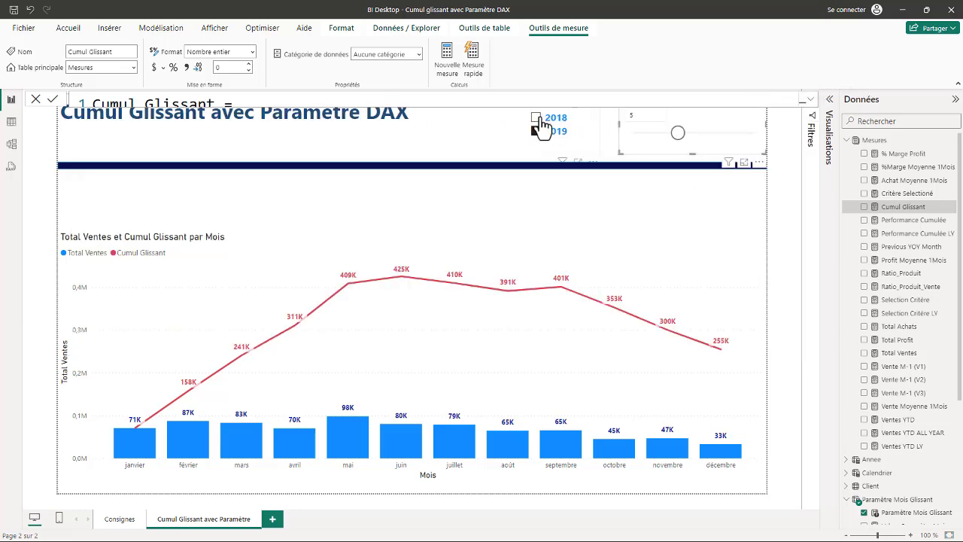
click(541, 119)
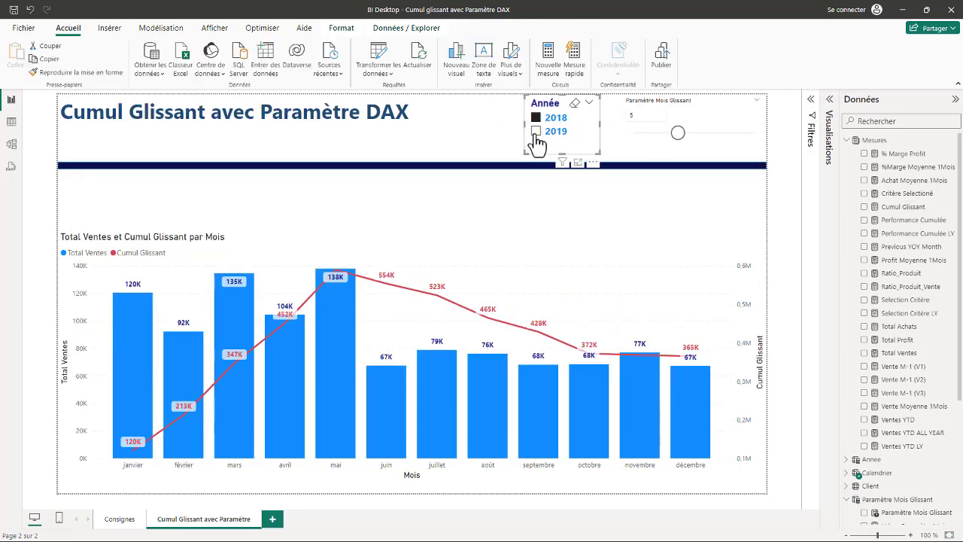
Step: Toggle the Année slicer between 2018 and 2019, finishing on 2019, and deselect the slicer
click(536, 132)
click(536, 118)
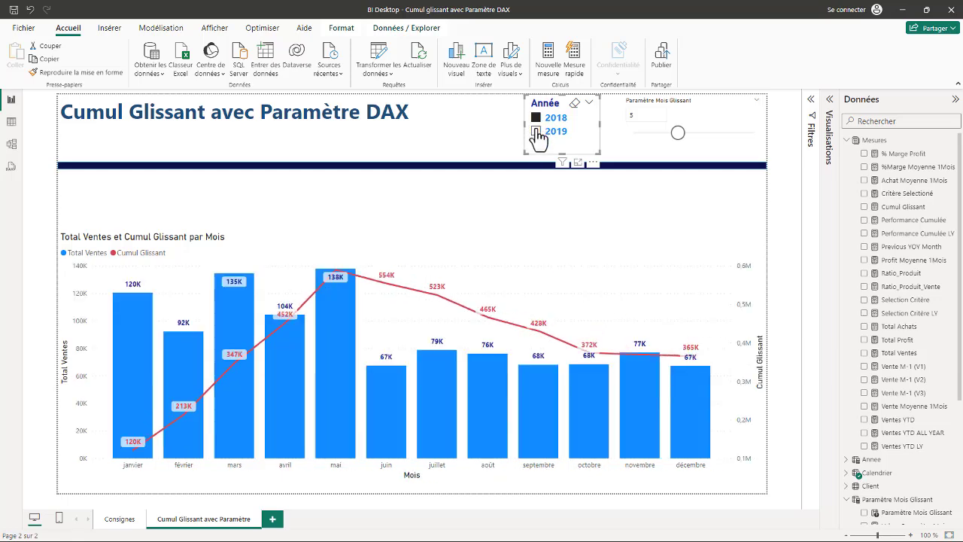
click(536, 132)
click(536, 119)
click(536, 132)
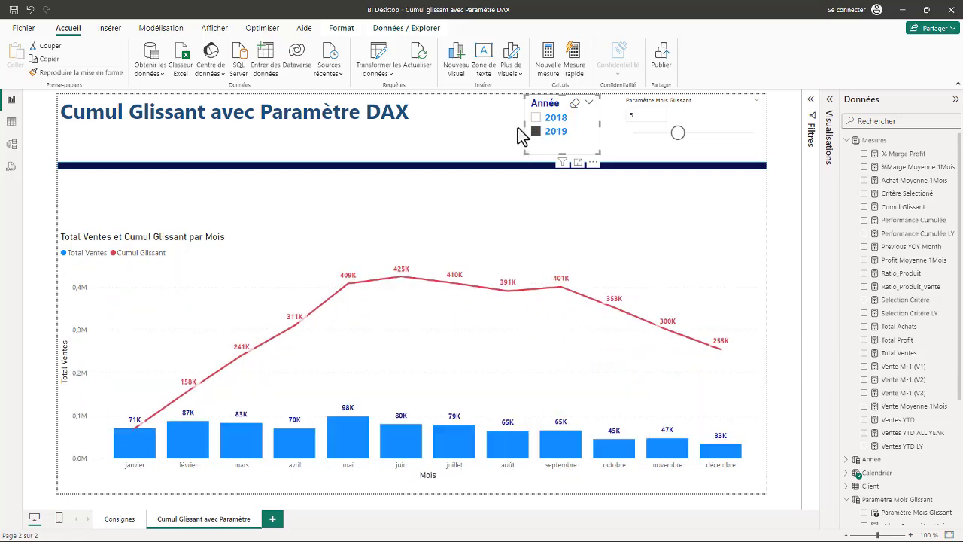
click(269, 154)
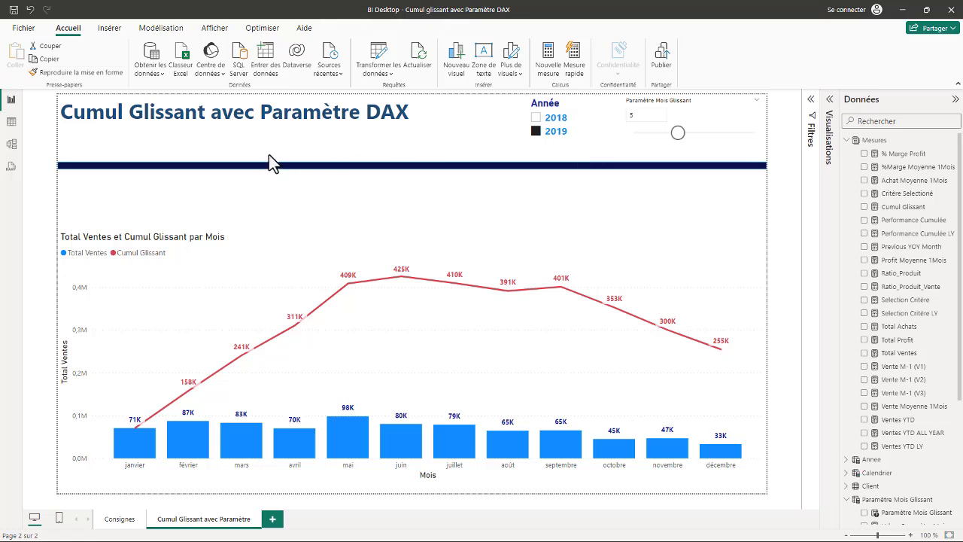